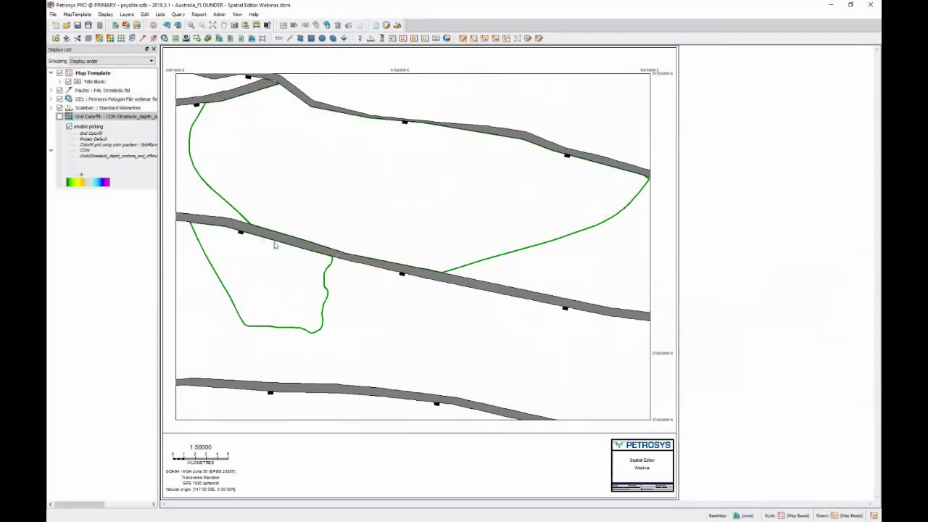
# - Open the Spatial Editor together with its spatial data view of shapes, attributes and coordinates
pyautogui.click(147, 16)
pyautogui.click(168, 41)
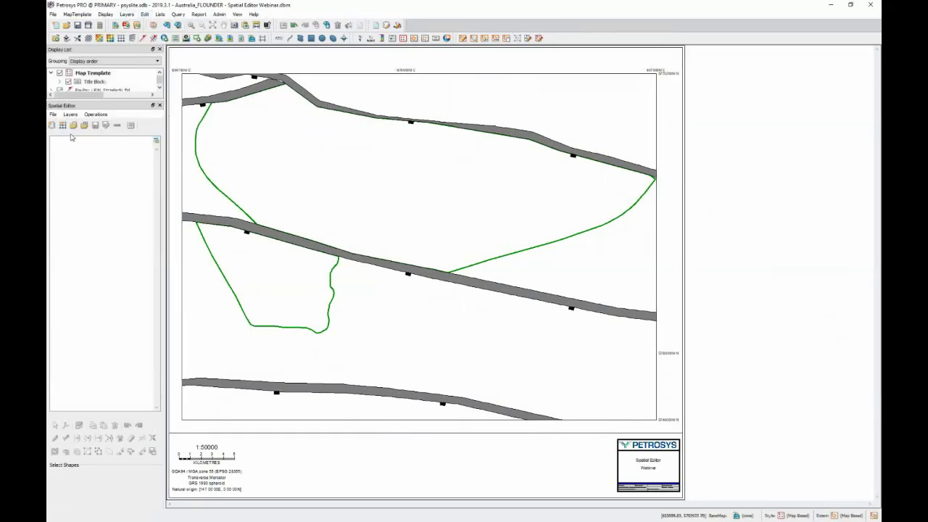
pyautogui.click(132, 127)
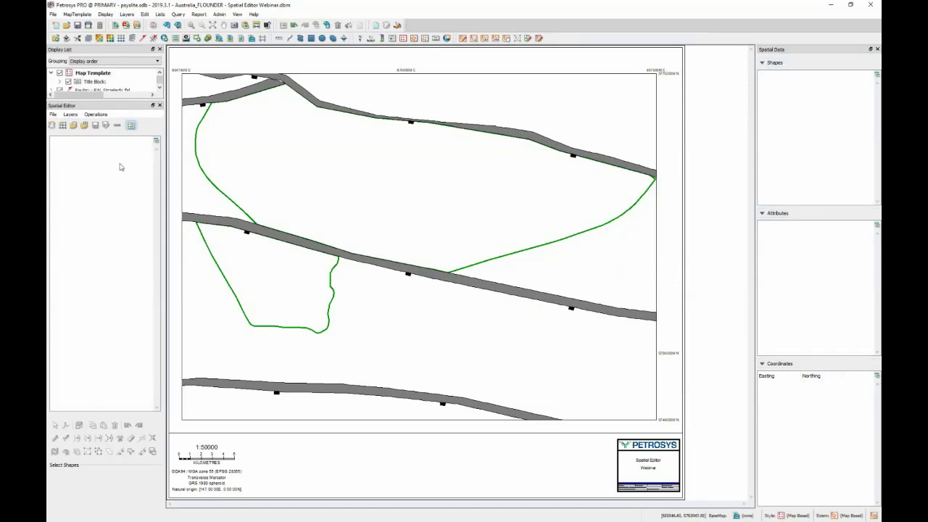
# - Start a new feature class and set its layer type to Full definition for the line shape file Proposed well plan.shp
pyautogui.click(52, 114)
pyautogui.click(67, 130)
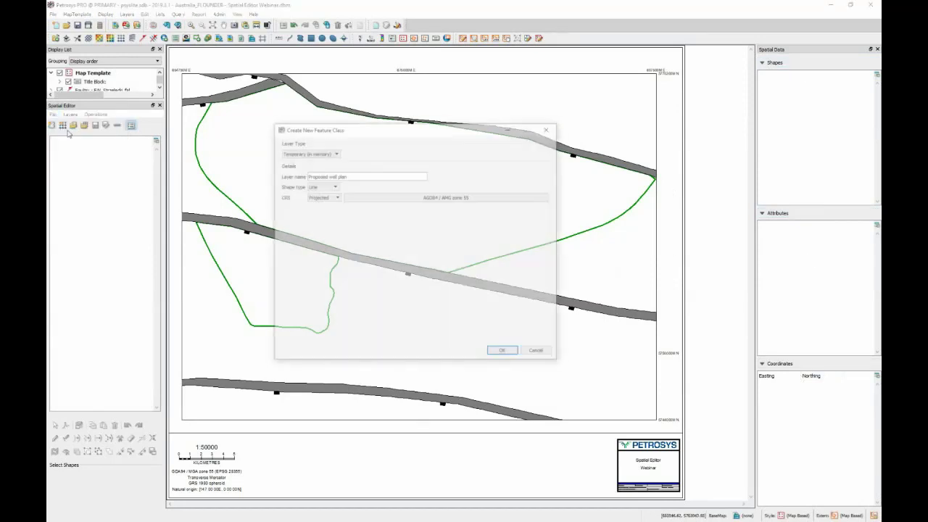
pyautogui.click(294, 153)
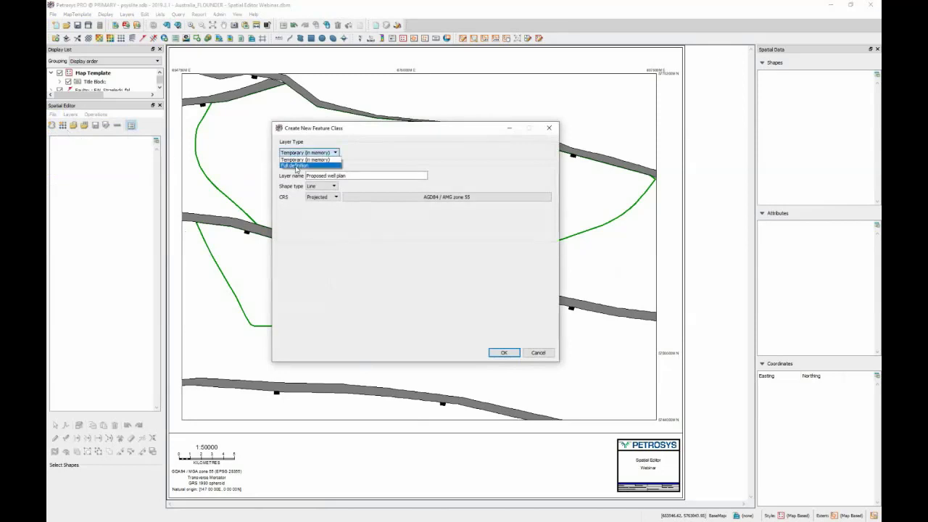
pyautogui.click(296, 166)
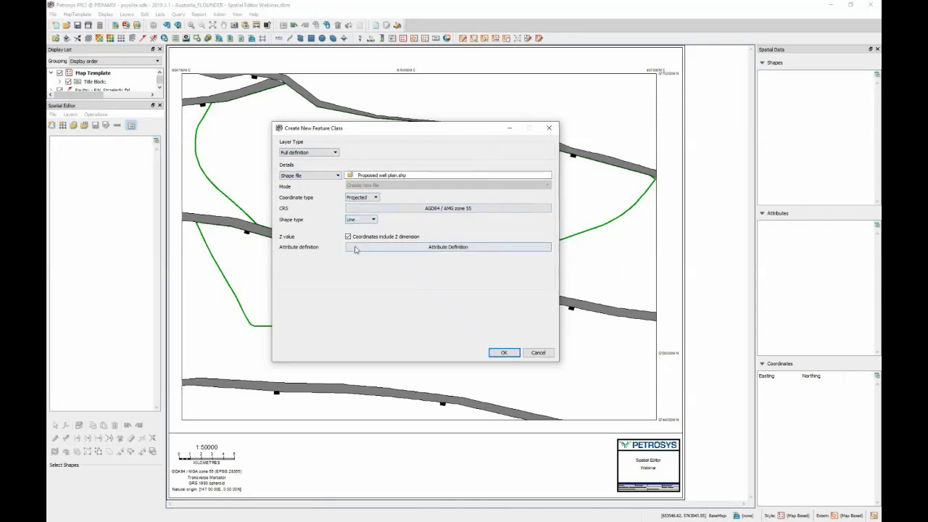
# - Open the feature class's attribute definition and remove the duplicate Well name attribute from the second row
pyautogui.click(393, 247)
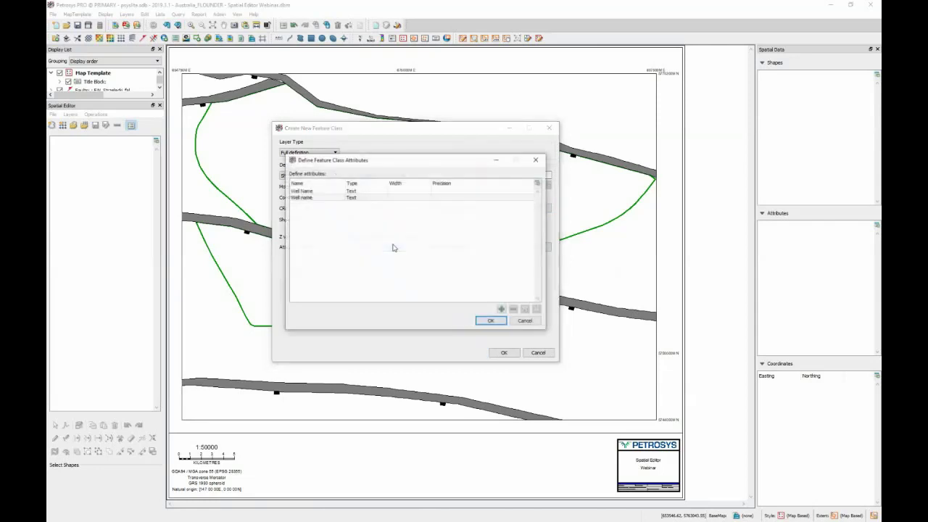
pyautogui.click(314, 199)
pyautogui.click(513, 310)
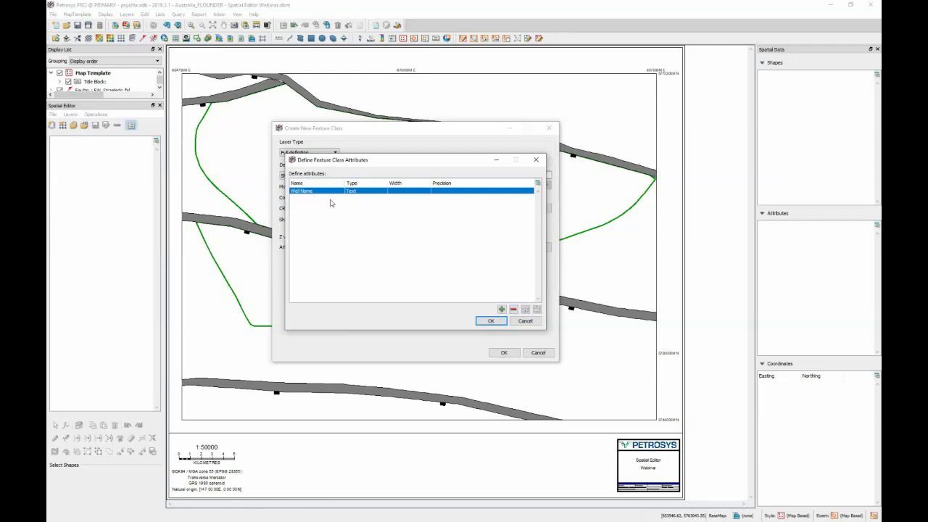
# - Add a Formation attribute of type Text and create the new feature class
pyautogui.click(500, 309)
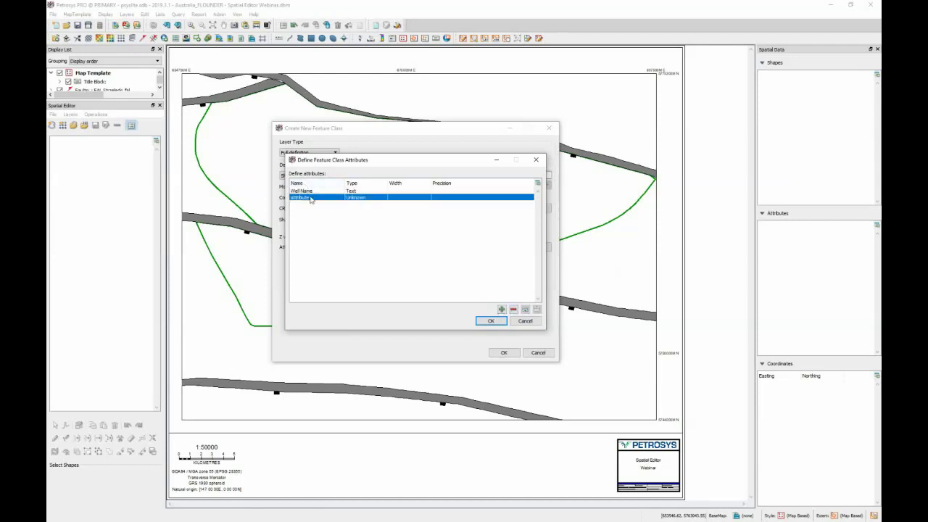
pyautogui.click(312, 198)
pyautogui.write('P')
pyautogui.click(361, 200)
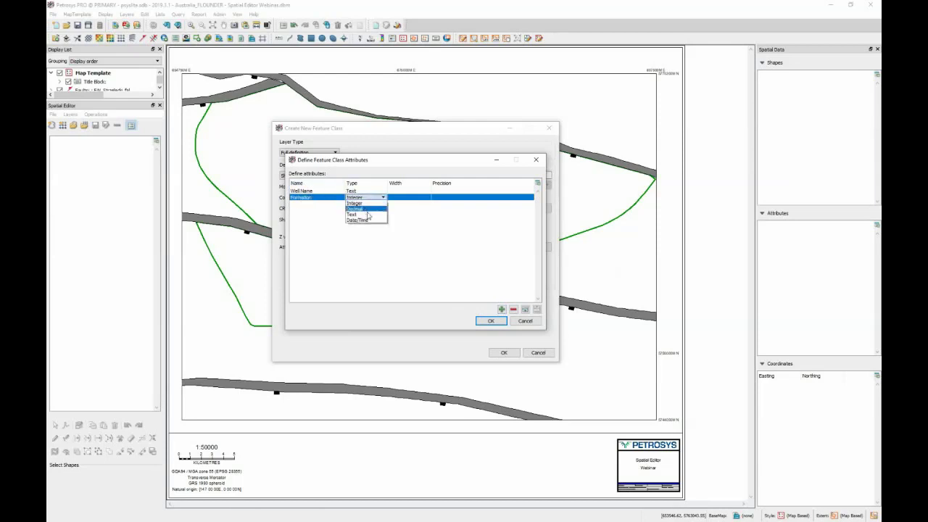
pyautogui.click(364, 215)
pyautogui.click(356, 214)
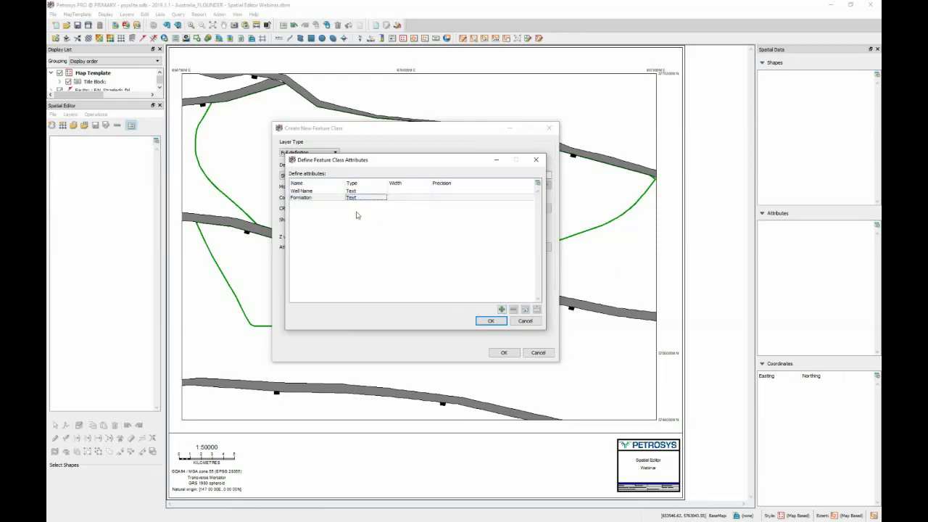
pyautogui.click(493, 321)
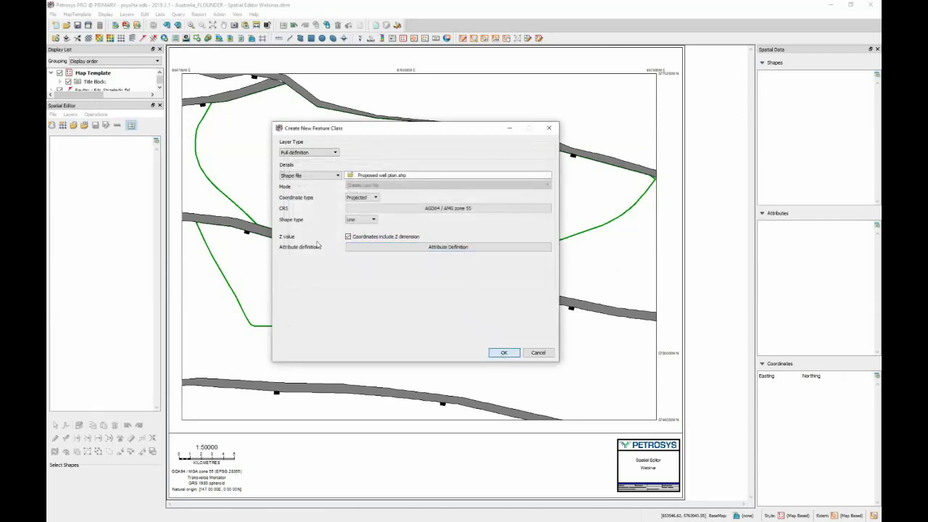
pyautogui.press('Return')
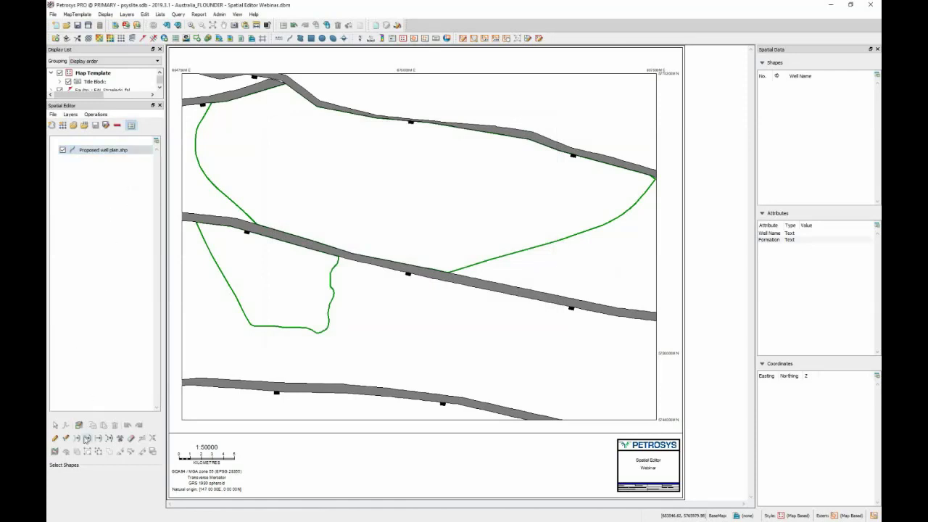
# - Digitize a curved line about 4.1 km long inside the small southwestern green outline, split into three line segments
pyautogui.click(54, 439)
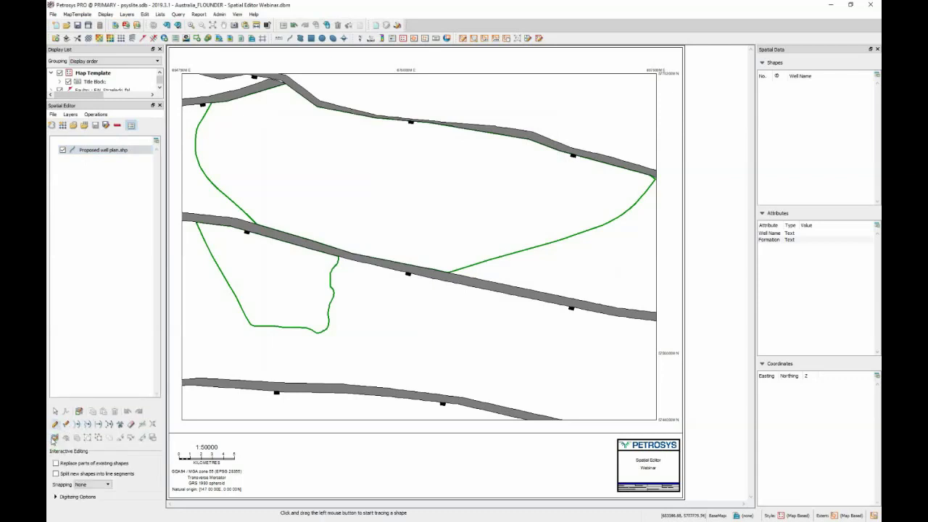
pyautogui.click(56, 473)
pyautogui.click(238, 254)
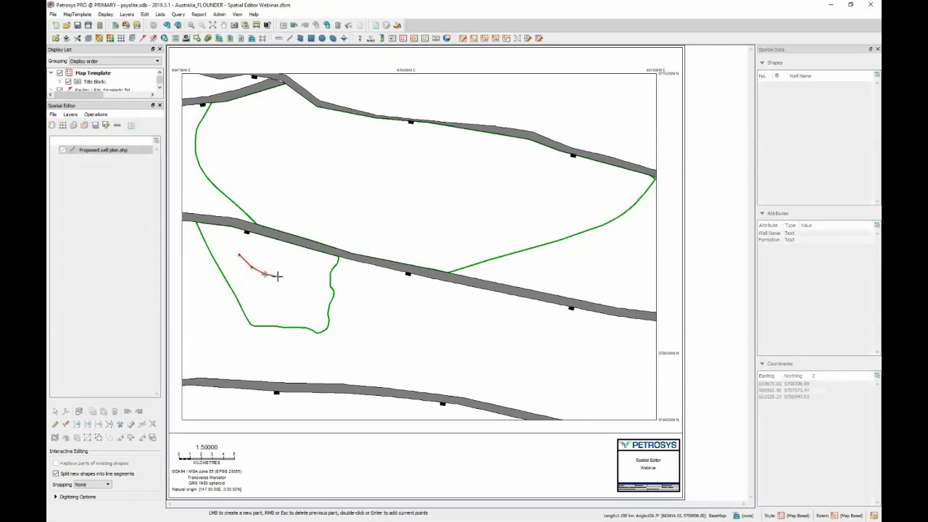
pyautogui.doubleClick(278, 276)
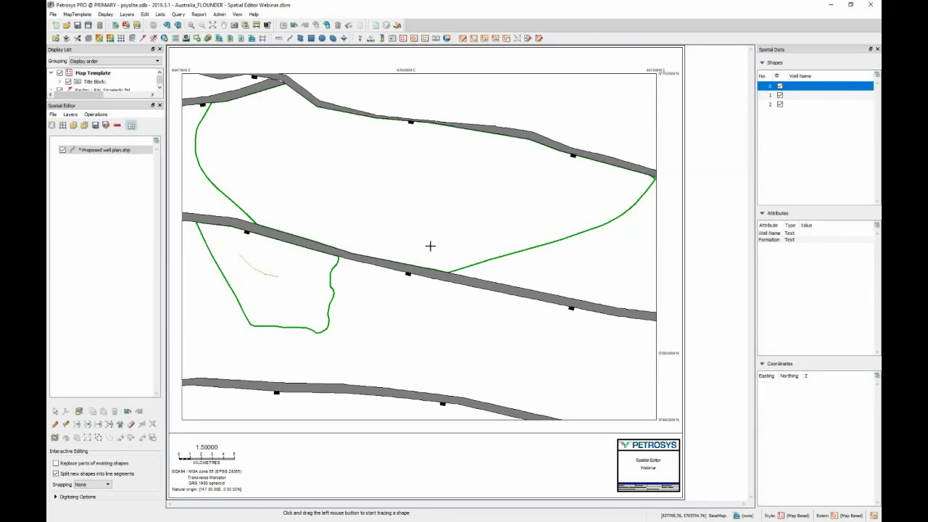
pyautogui.press('Escape')
# - Check the individual segments of the new line and set the first segment's Well Name to a
pyautogui.click(258, 266)
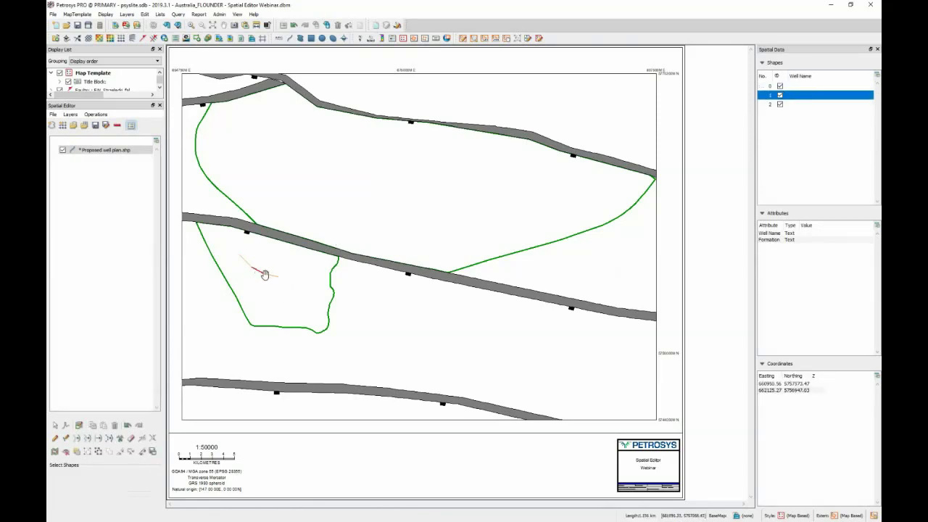
pyautogui.click(269, 273)
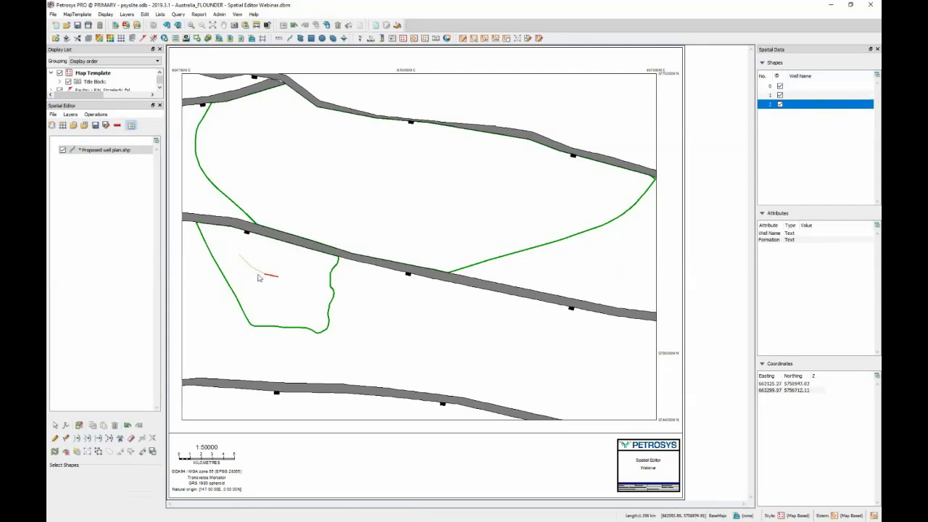
pyautogui.click(245, 262)
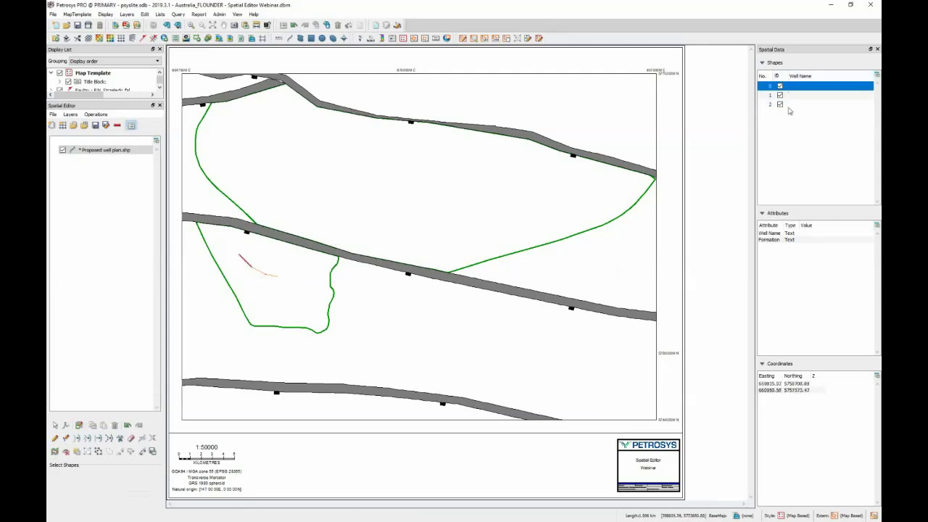
pyautogui.click(816, 240)
pyautogui.click(827, 234)
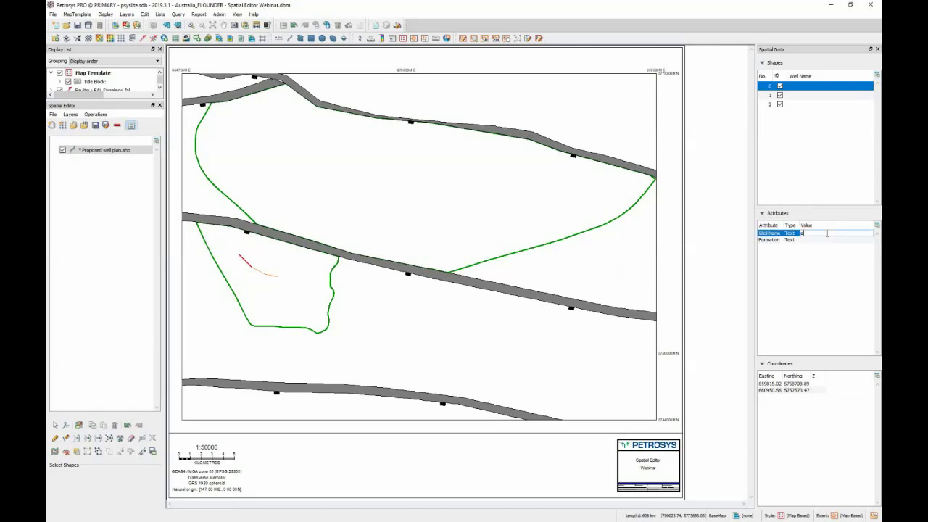
pyautogui.write('a')
pyautogui.press('Return')
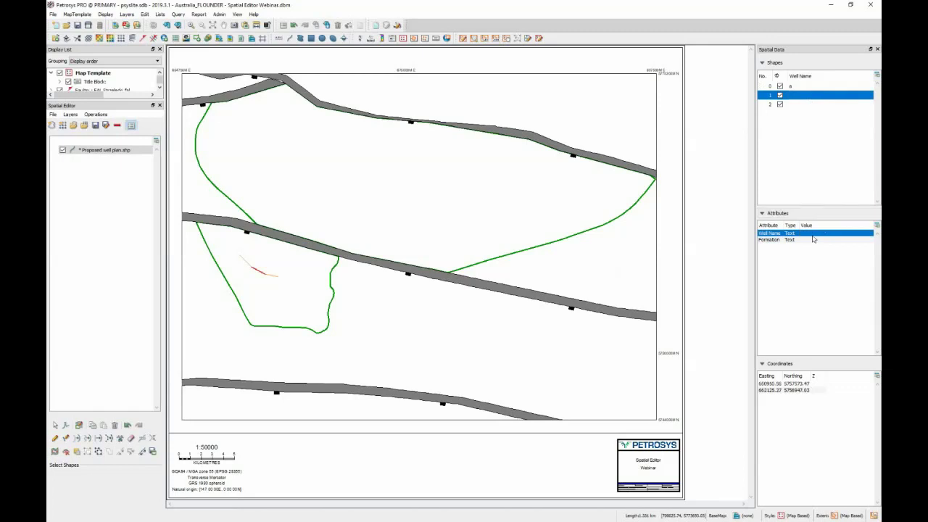
# - Set the Well Name of the middle segment to b and of the last segment to c
pyautogui.click(812, 236)
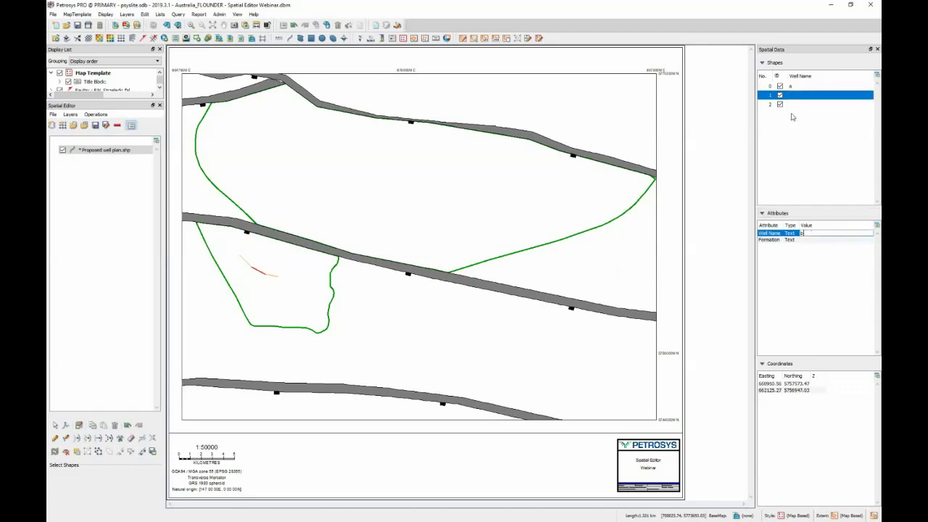
pyautogui.write('b')
pyautogui.press('Return')
pyautogui.click(813, 236)
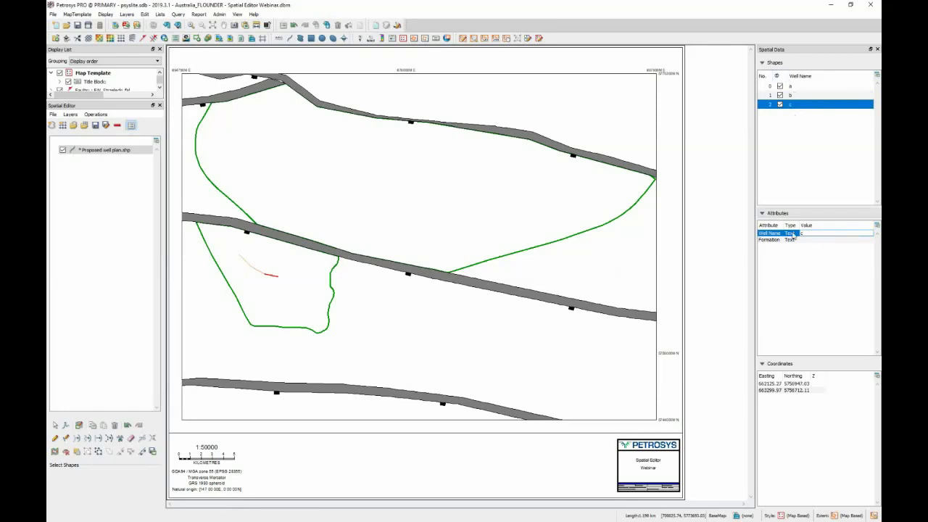
pyautogui.click(810, 240)
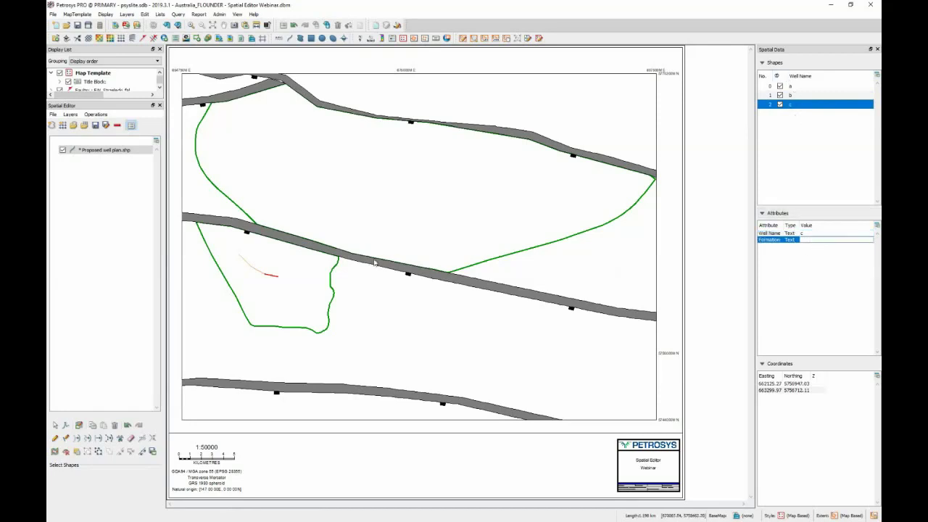
pyautogui.click(250, 281)
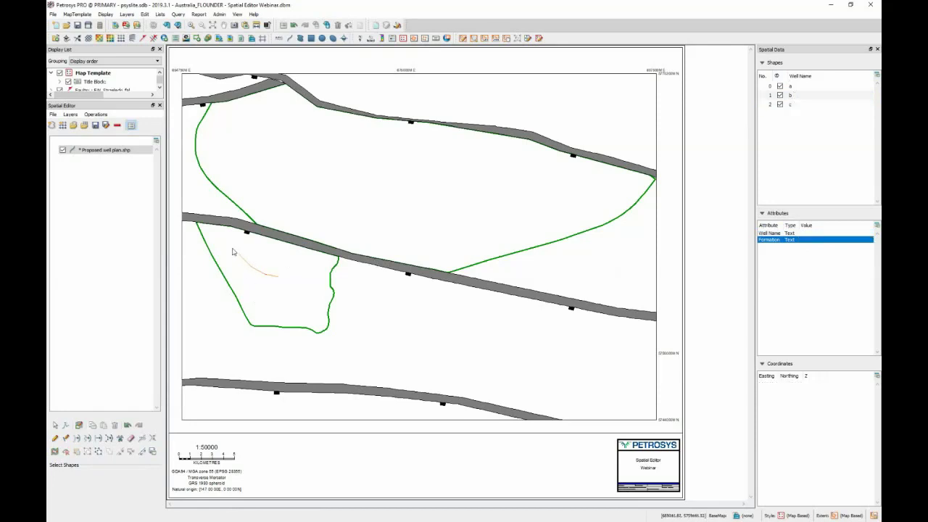
# - Select all three segments of the curved line and group them into one shape
pyautogui.moveTo(232, 251); pyautogui.dragTo(297, 295)
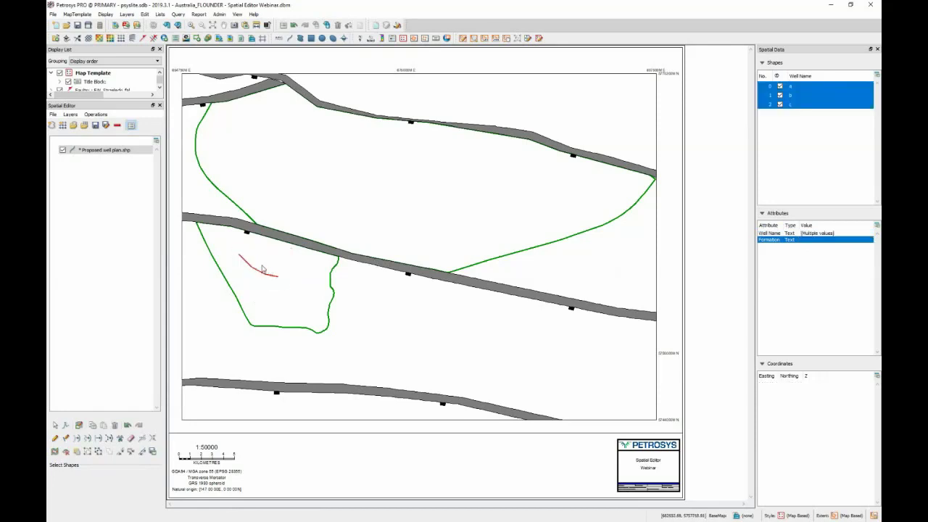
pyautogui.rightClick(263, 270)
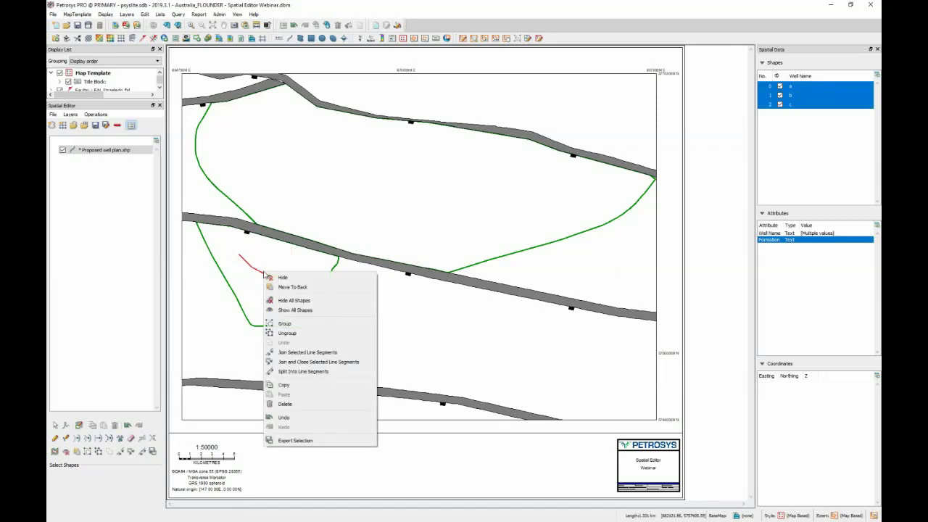
pyautogui.click(290, 319)
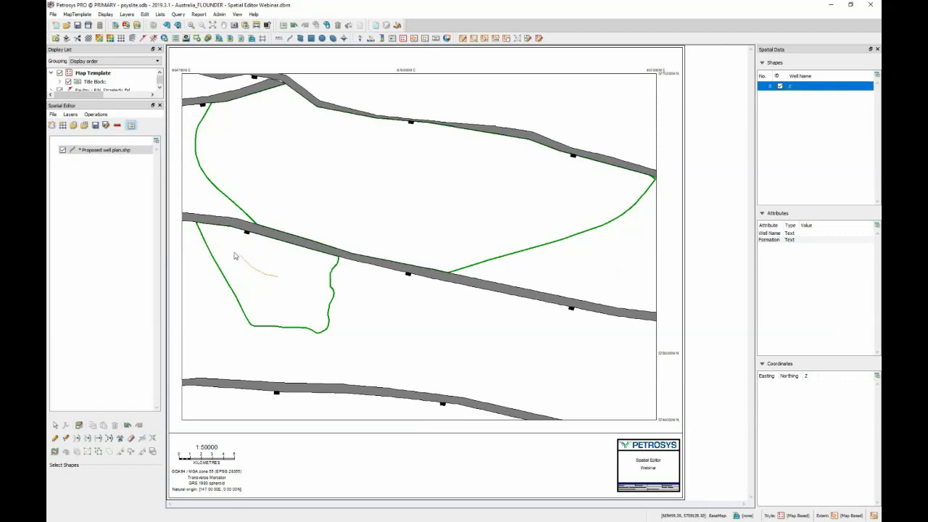
# - Try to split the grouped curved line back into line segments
pyautogui.moveTo(232, 245); pyautogui.dragTo(288, 290)
pyautogui.rightClick(259, 271)
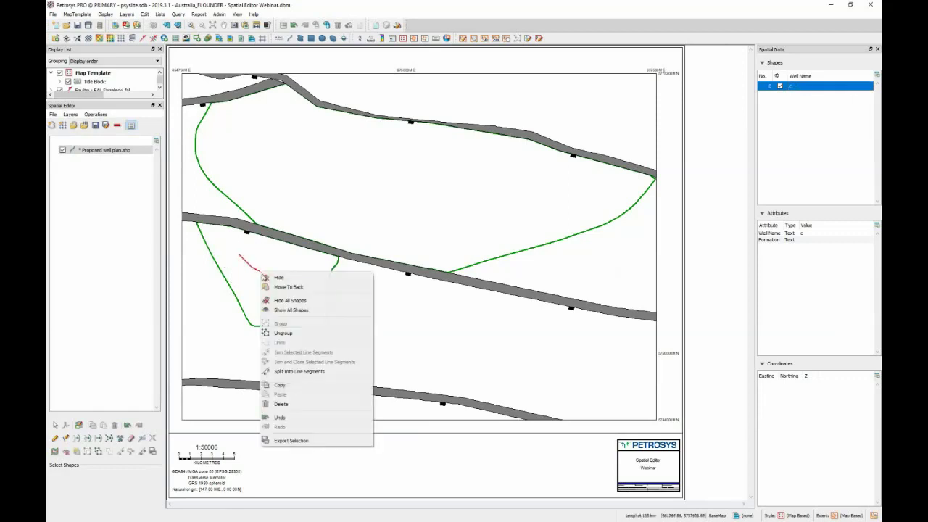
pyautogui.click(304, 375)
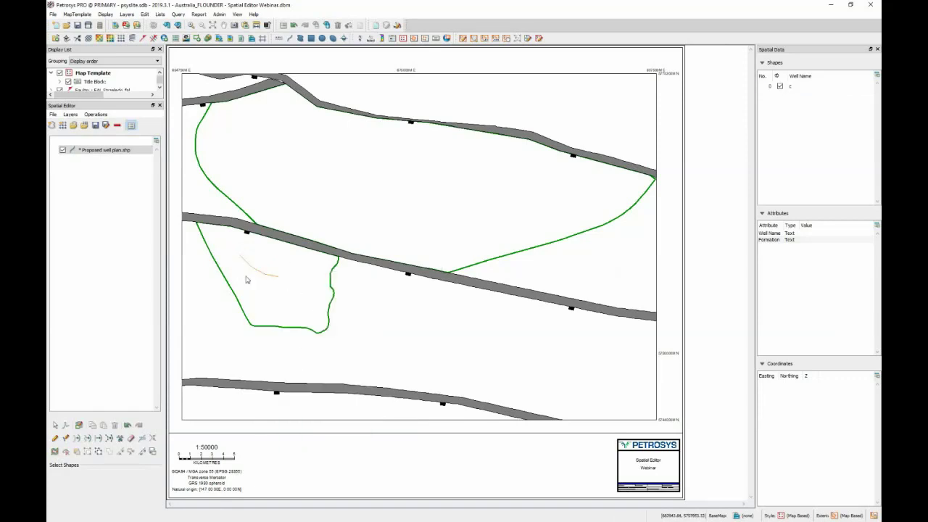
pyautogui.moveTo(232, 247); pyautogui.dragTo(310, 303)
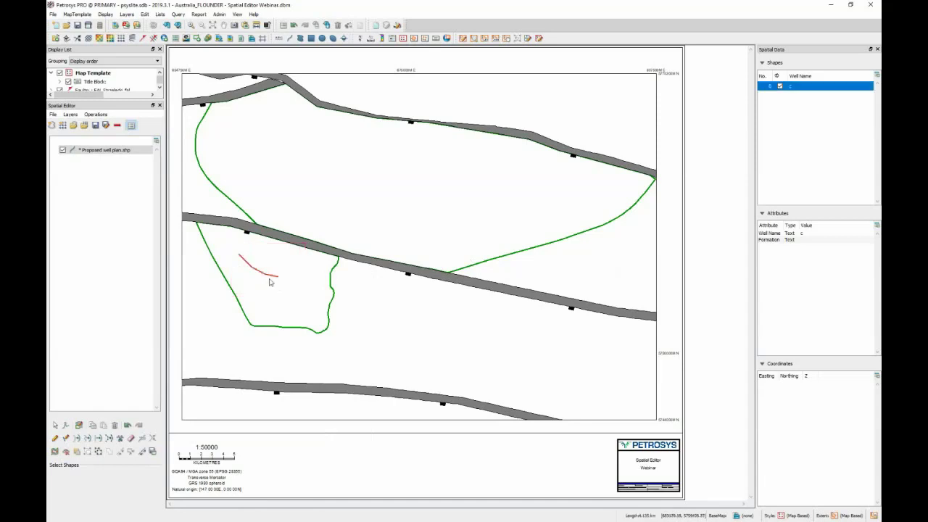
pyautogui.rightClick(265, 270)
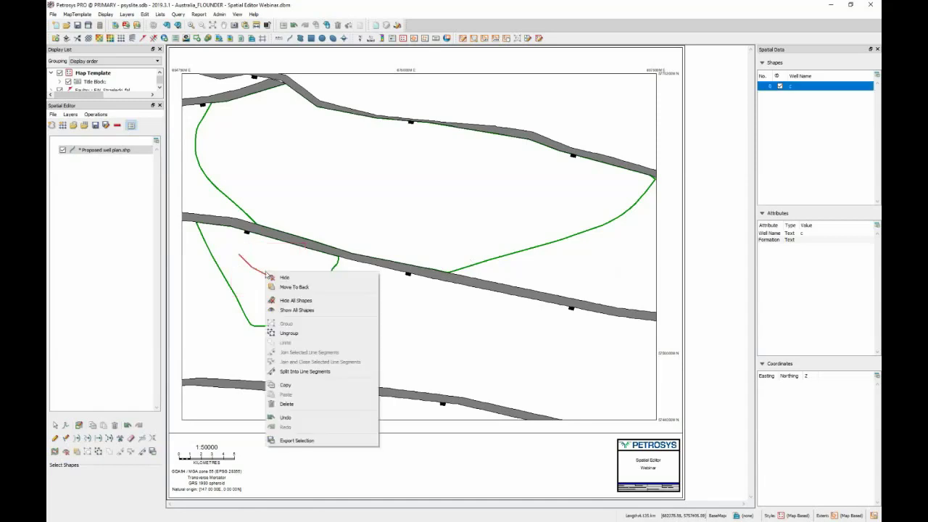
pyautogui.click(303, 371)
pyautogui.click(812, 154)
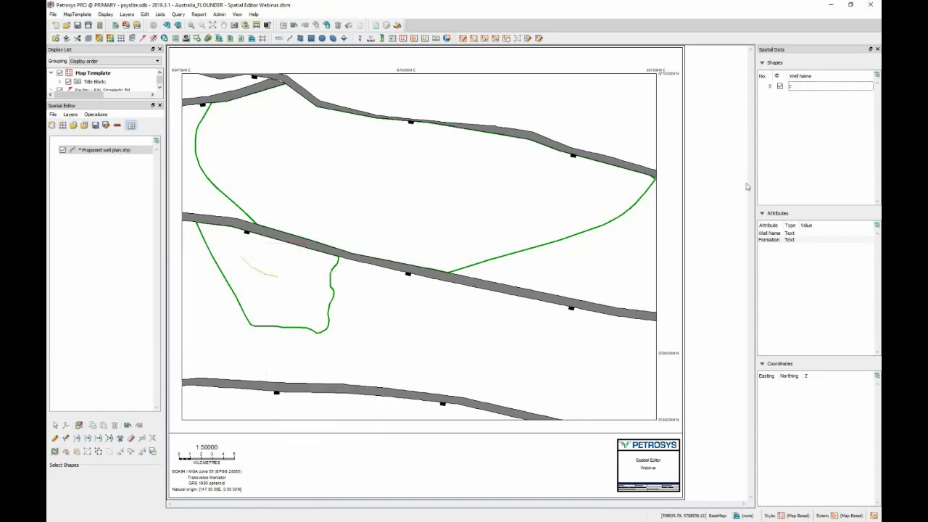
# - Digitize a second line of three split segments inside the large northern green outline, between the two upper faults
pyautogui.click(56, 439)
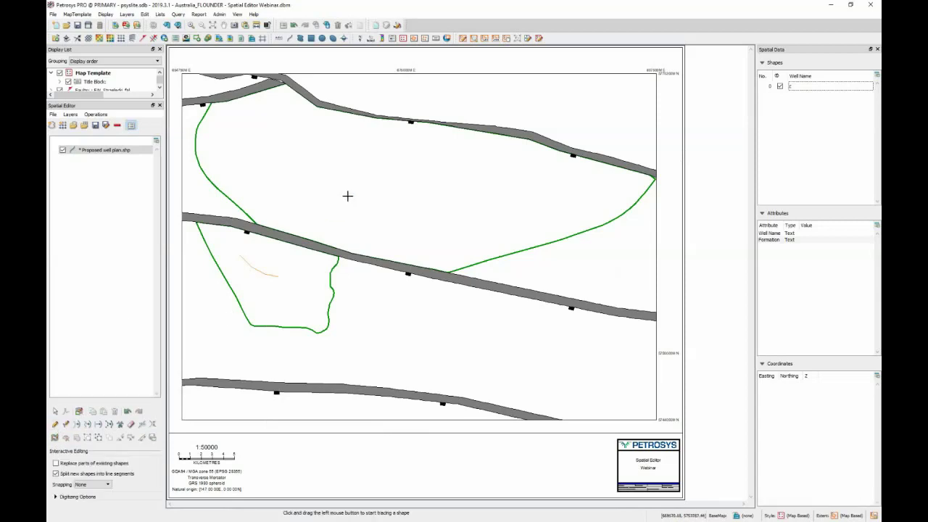
pyautogui.click(307, 167)
pyautogui.click(322, 200)
pyautogui.click(364, 204)
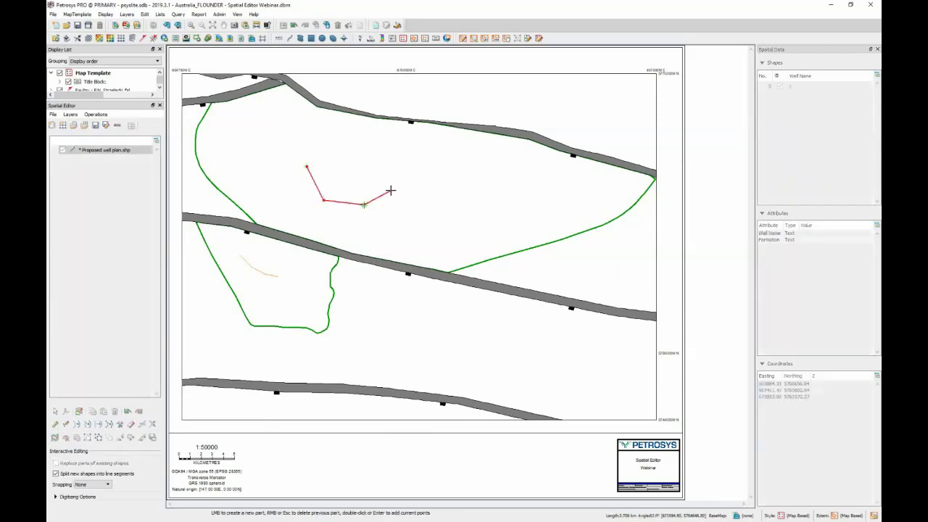
pyautogui.doubleClick(390, 191)
pyautogui.press('Escape')
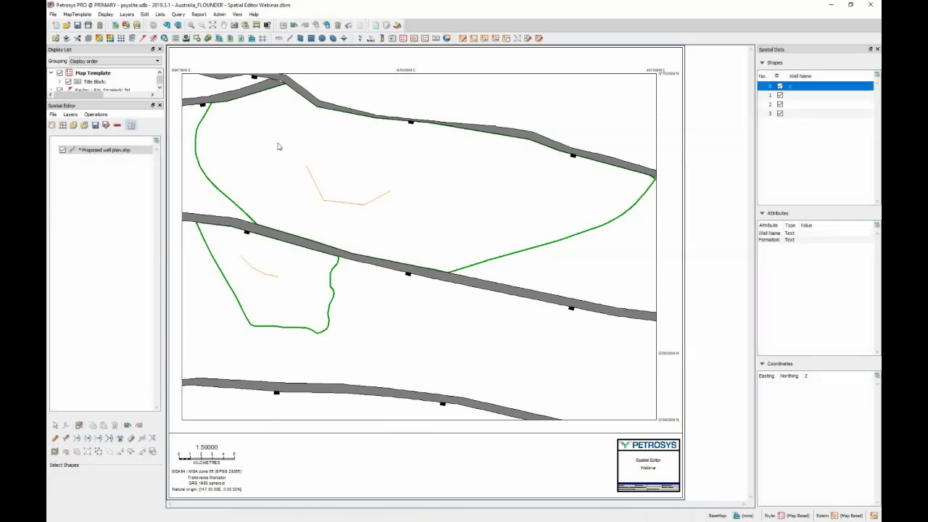
# - Join the three segments of the line inside the large northern outline into a single line
pyautogui.moveTo(280, 142); pyautogui.dragTo(427, 237)
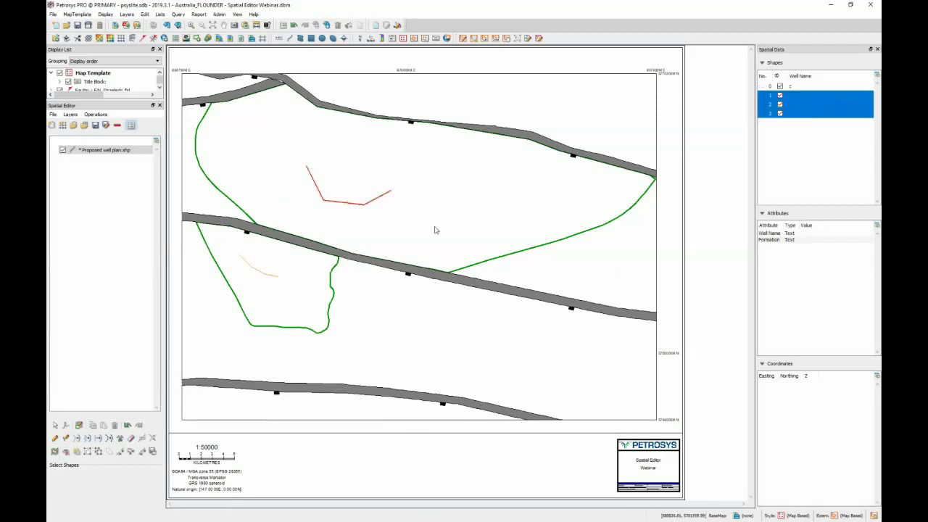
pyautogui.rightClick(342, 196)
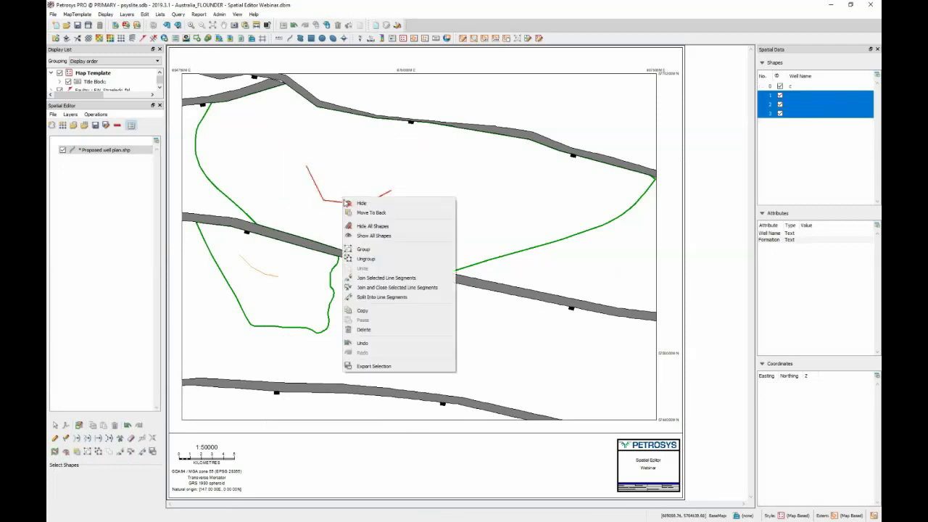
pyautogui.click(381, 277)
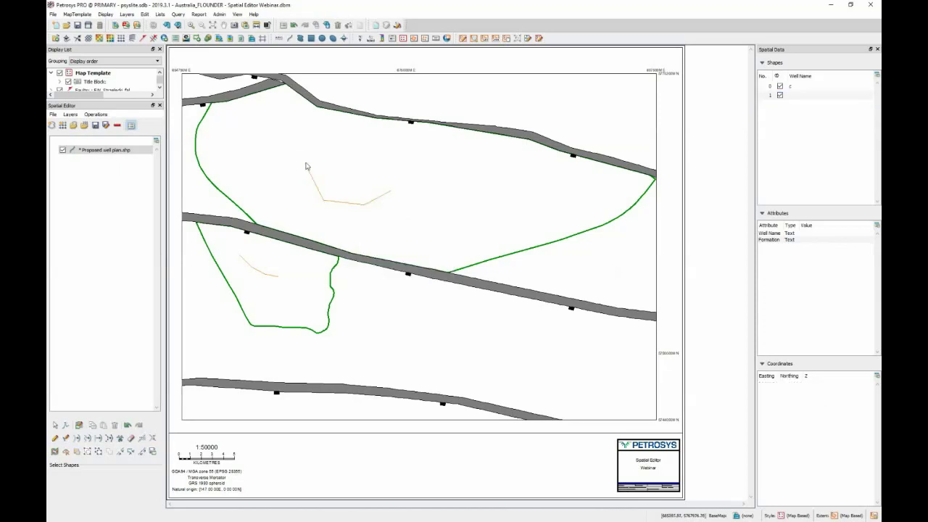
# - Split the joined northern line back into line segments and select the first two resulting segments one at a time
pyautogui.moveTo(296, 153); pyautogui.dragTo(403, 221)
pyautogui.rightClick(367, 201)
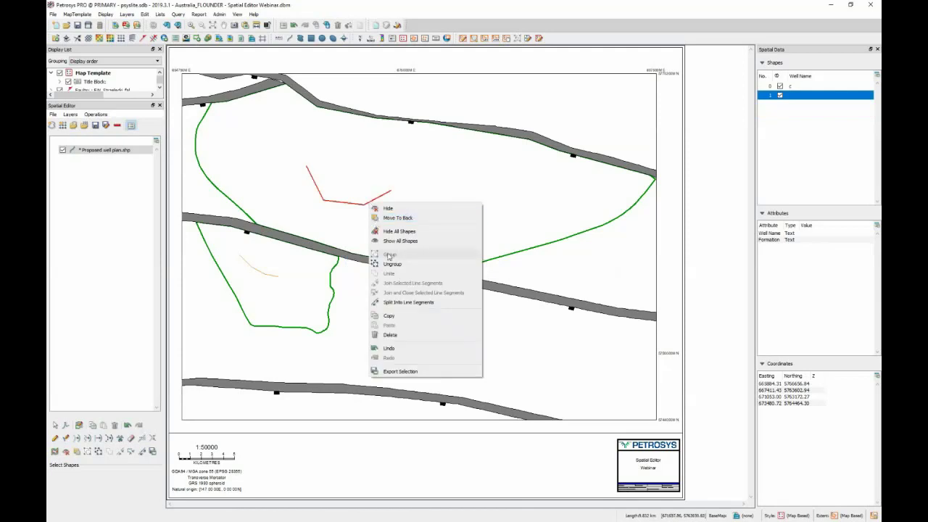
pyautogui.click(403, 302)
pyautogui.click(802, 95)
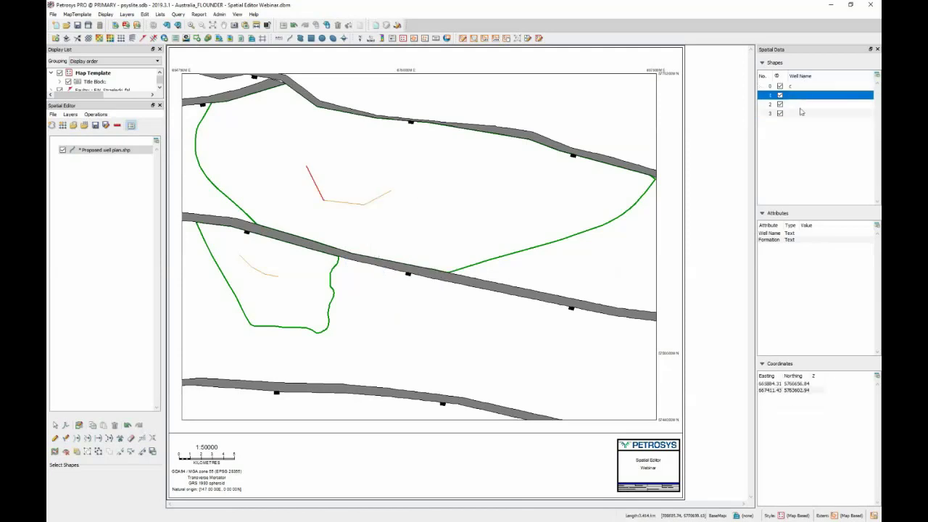
pyautogui.click(803, 104)
# - Delete all three line segments inside the large northern outline
pyautogui.click(376, 198)
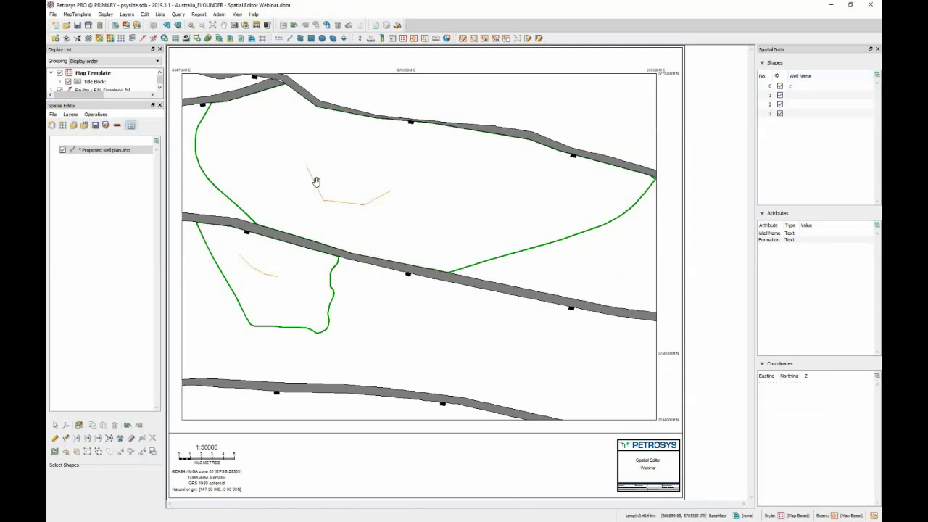
pyautogui.click(314, 182)
pyautogui.moveTo(290, 142); pyautogui.dragTo(402, 233)
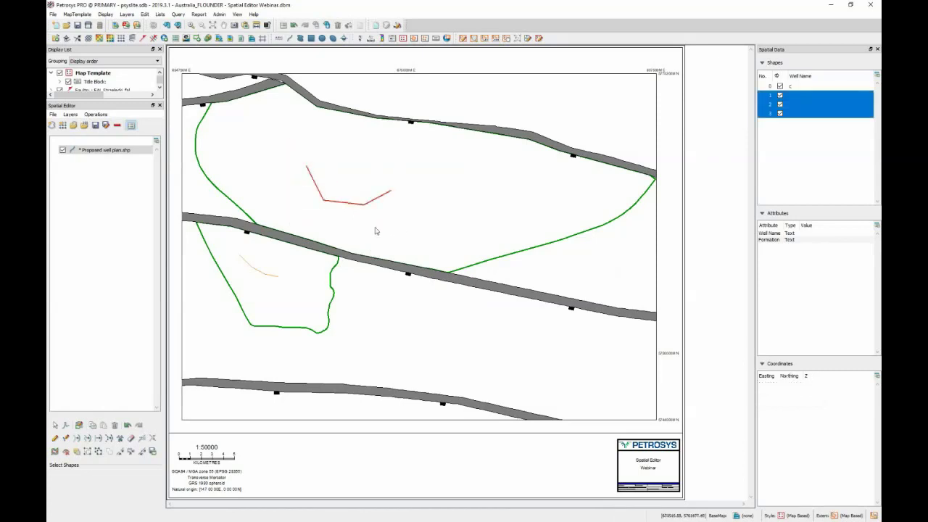
pyautogui.press('Delete')
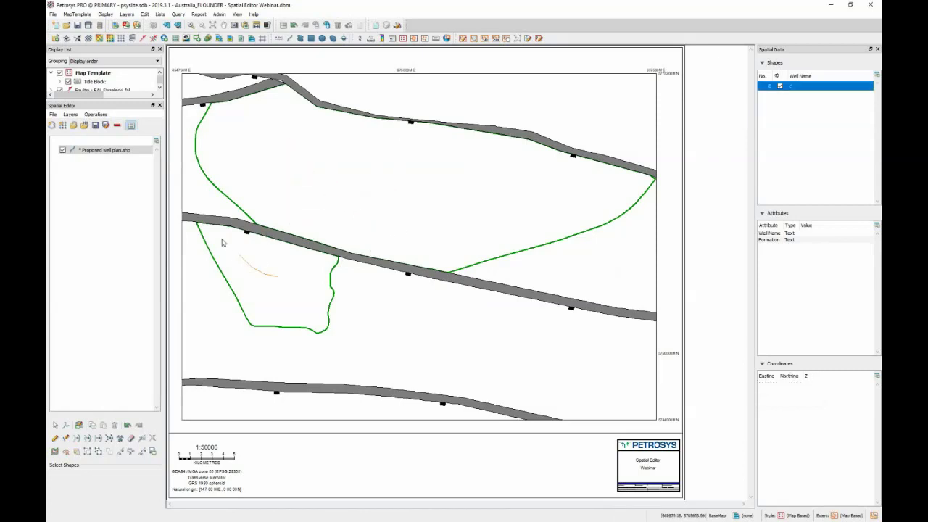
pyautogui.click(264, 270)
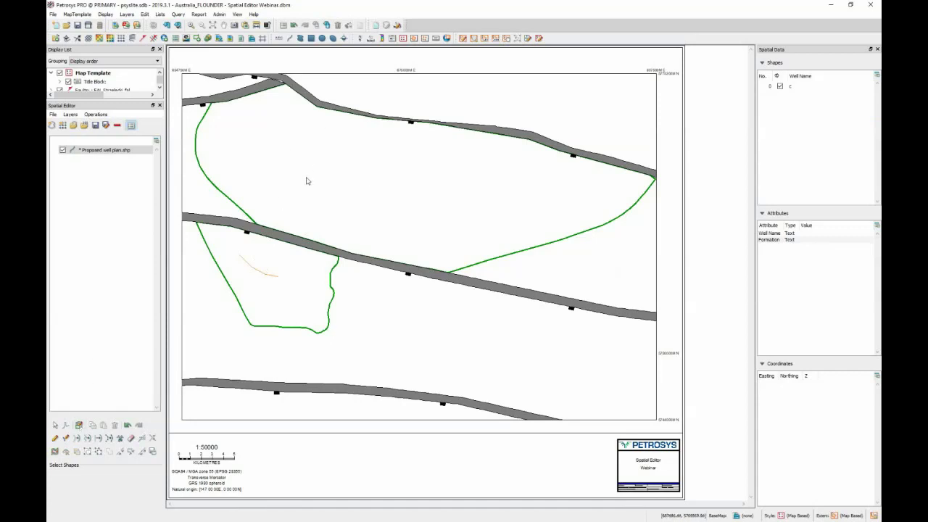
# - Start the Add Line Segments tool and clear the gap between the parallel segments
pyautogui.click(66, 439)
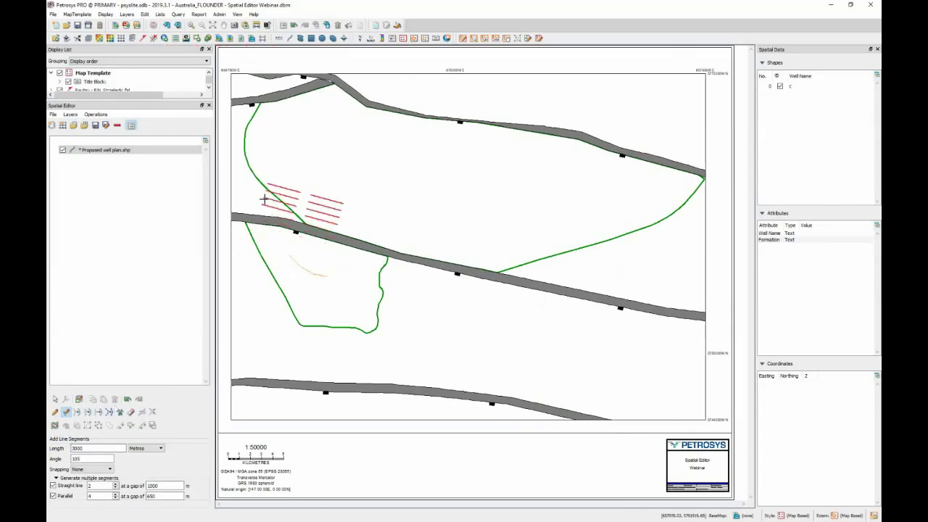
pyautogui.click(97, 495)
pyautogui.press('BackSpace')
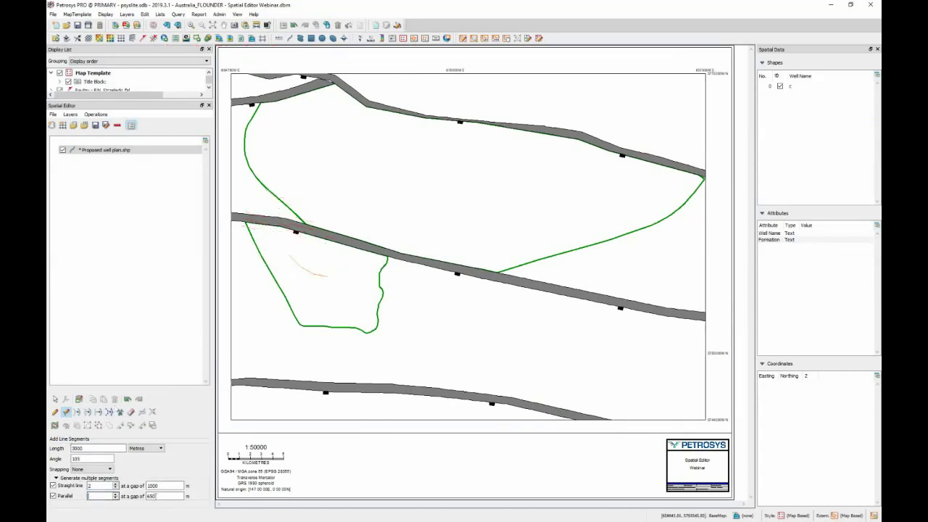
pyautogui.moveTo(156, 497)
pyautogui.mouseDown()
pyautogui.moveTo(139, 497)
pyautogui.moveTo(143, 489)
pyautogui.mouseUp()
pyautogui.press('BackSpace')
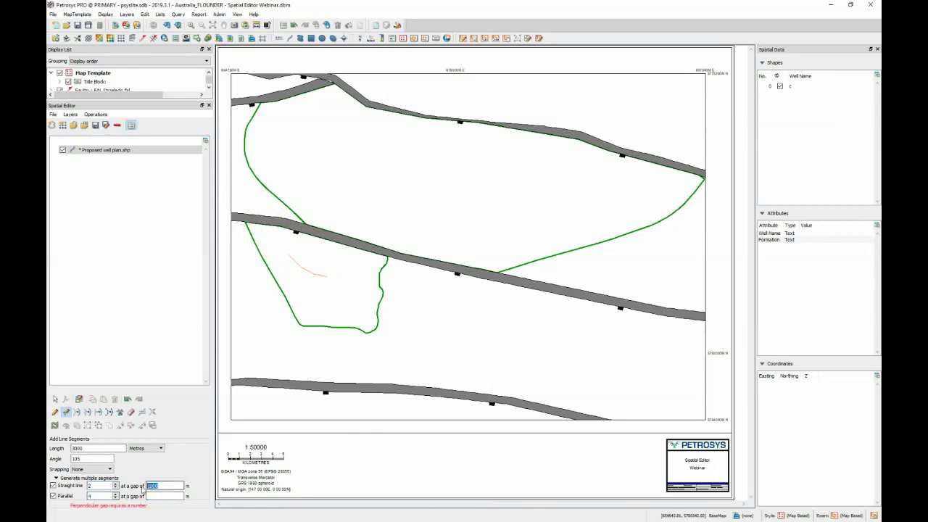
pyautogui.click(53, 496)
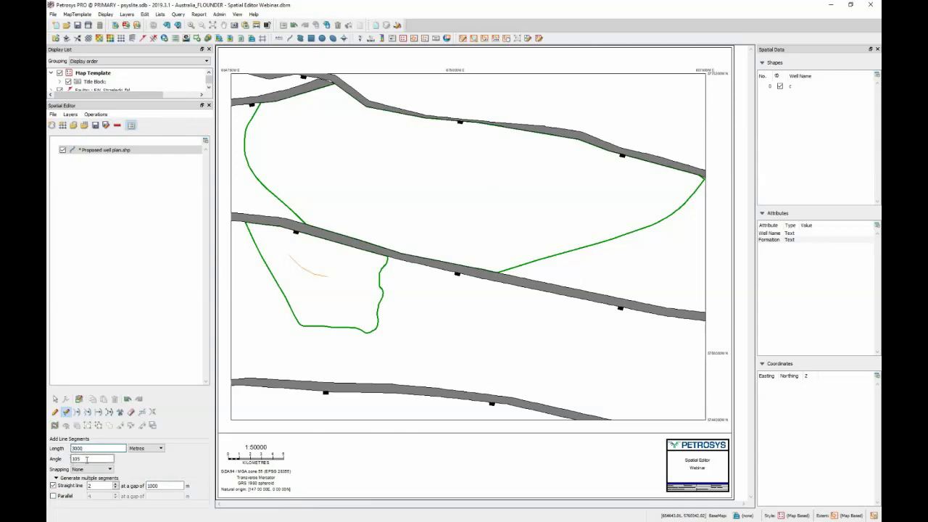
pyautogui.press('Tab')
pyautogui.write('45')
pyautogui.write('5')
pyautogui.click(61, 496)
# - Set the gap between the four parallel line segments to 800 m
pyautogui.click(173, 498)
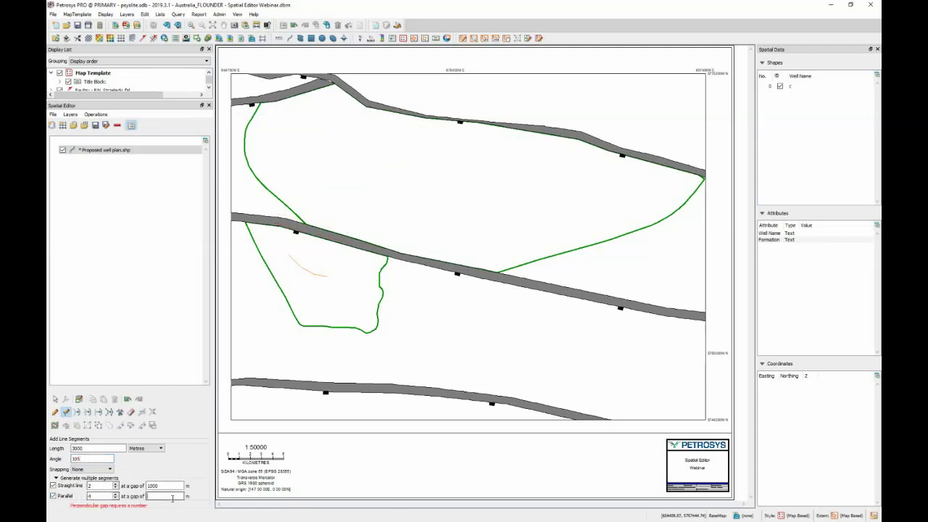
pyautogui.write('6')
pyautogui.press('BackSpace')
pyautogui.press('BackSpace')
pyautogui.write('800')
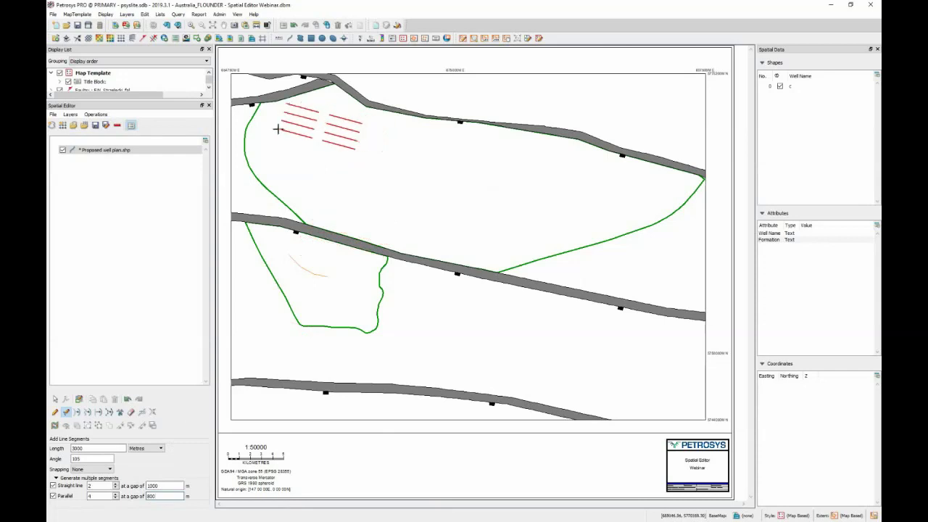
# - Place four blocks of eight parallel segments in a row beneath the northern fault, from the outline's western to its eastern end
pyautogui.click(305, 130)
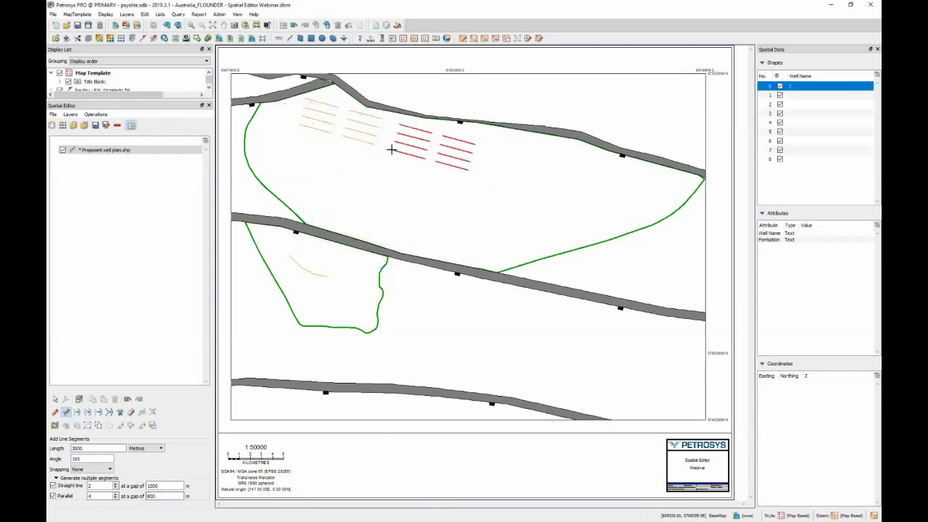
pyautogui.click(398, 152)
pyautogui.click(398, 151)
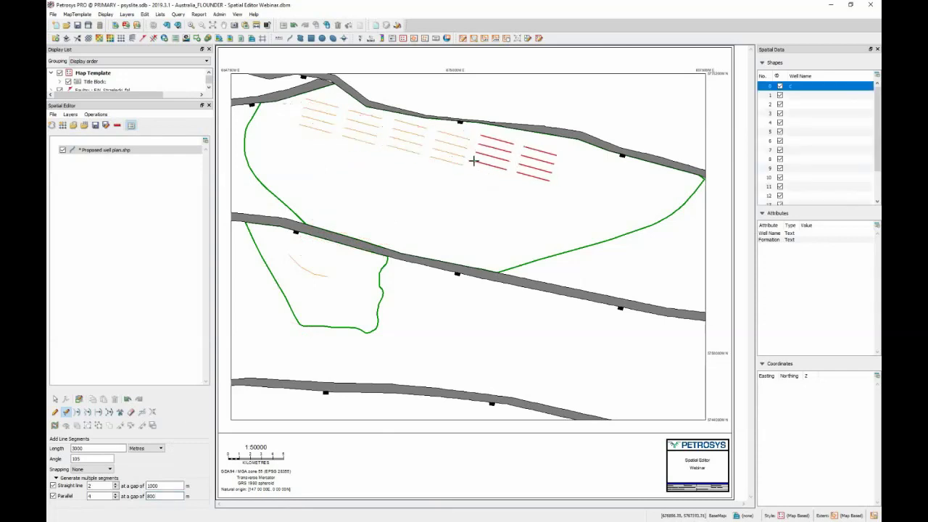
pyautogui.click(479, 161)
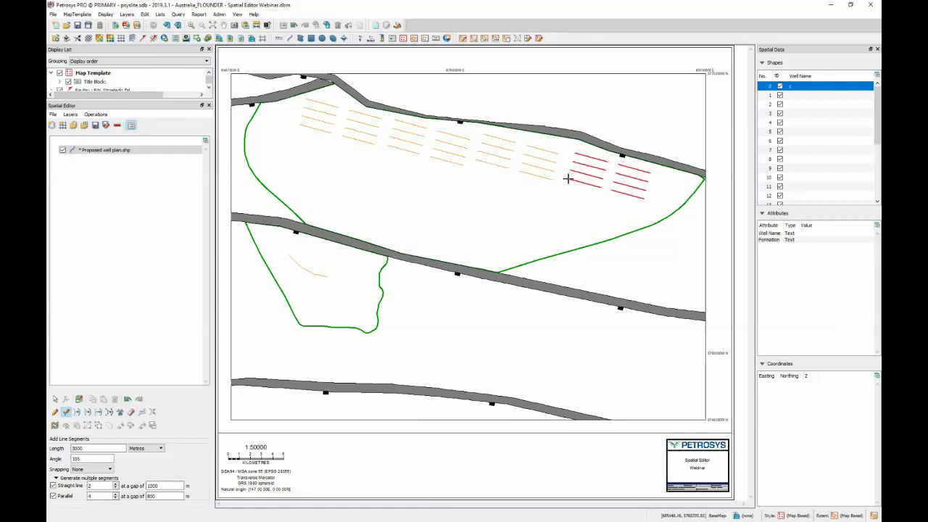
pyautogui.click(568, 179)
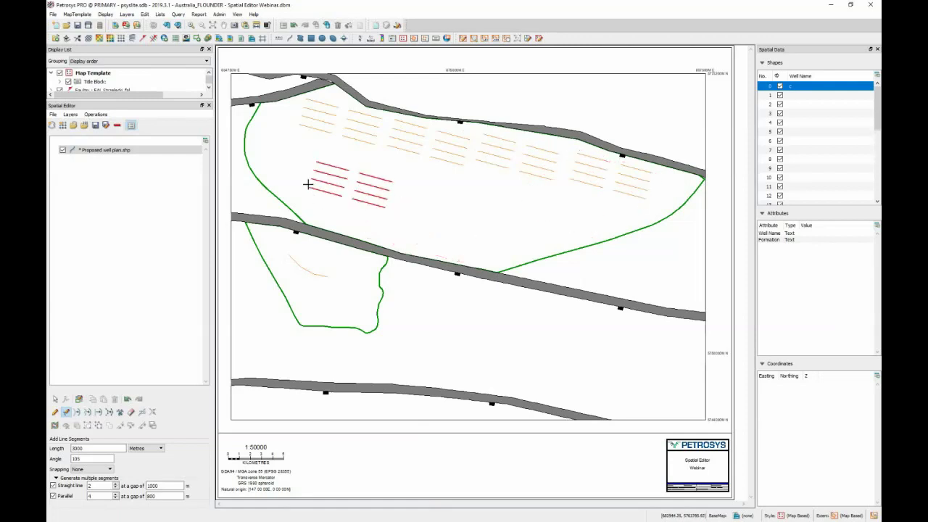
# - Place a second row of four segment blocks from west to east through the middle of the northern outline
pyautogui.click(254, 153)
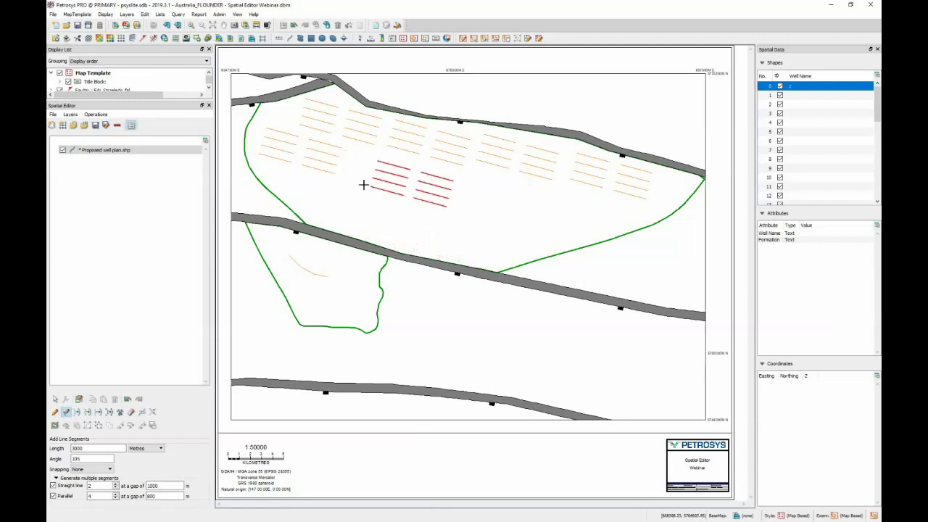
pyautogui.click(352, 179)
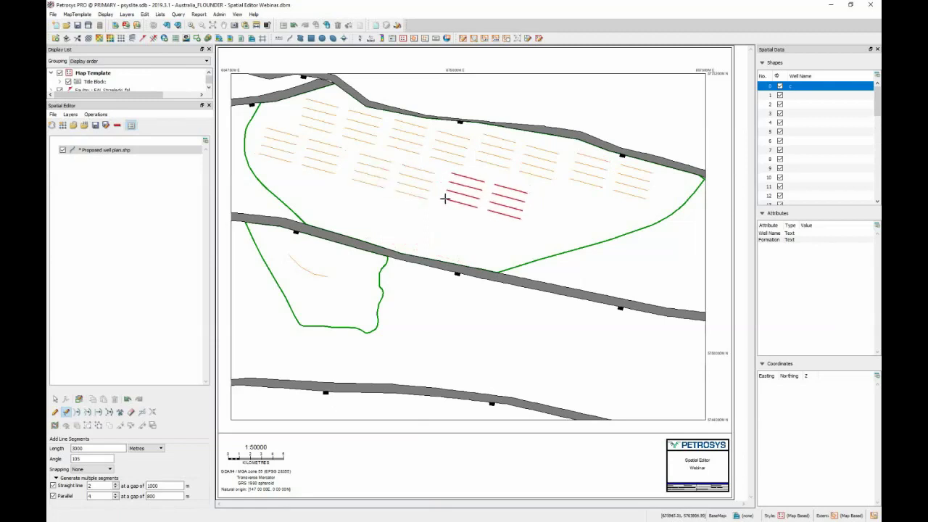
pyautogui.click(444, 199)
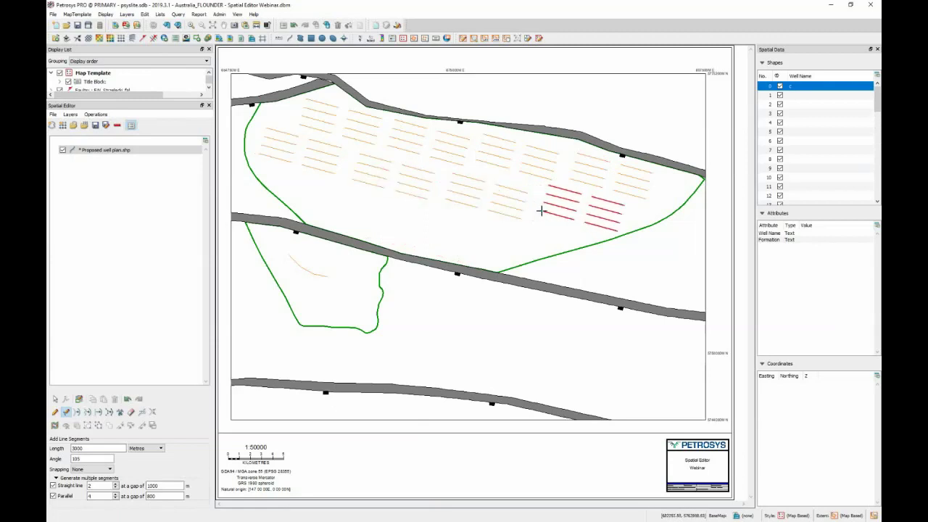
pyautogui.click(543, 209)
# - Place a third row of three segment blocks just above the middle fault and finish adding line segments
pyautogui.click(301, 214)
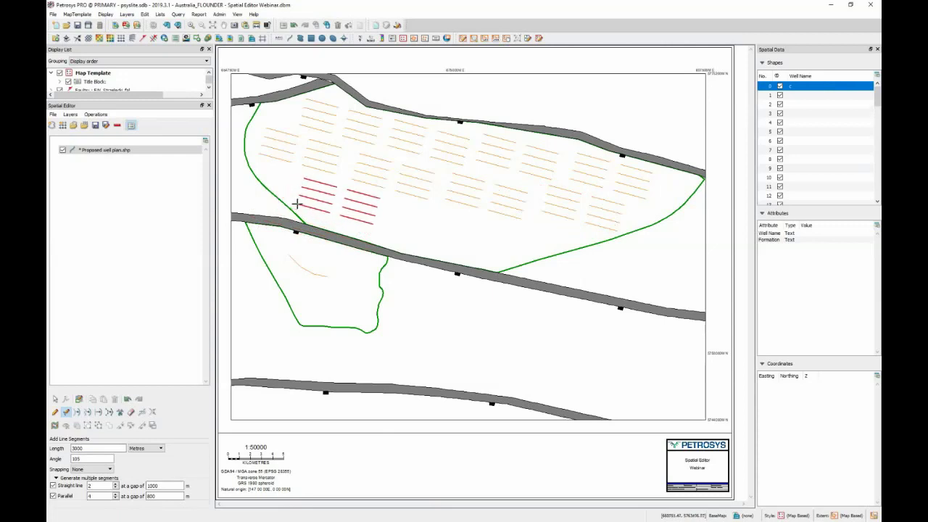
pyautogui.click(384, 230)
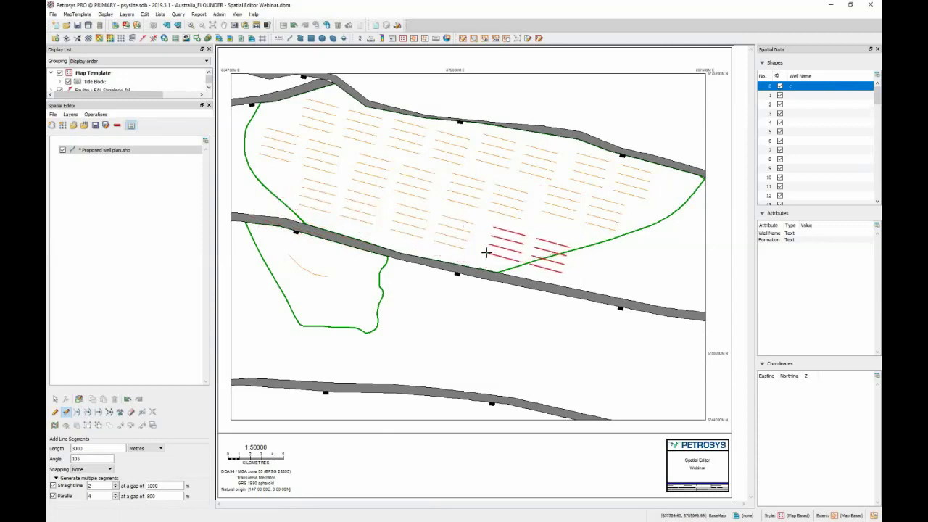
pyautogui.click(486, 252)
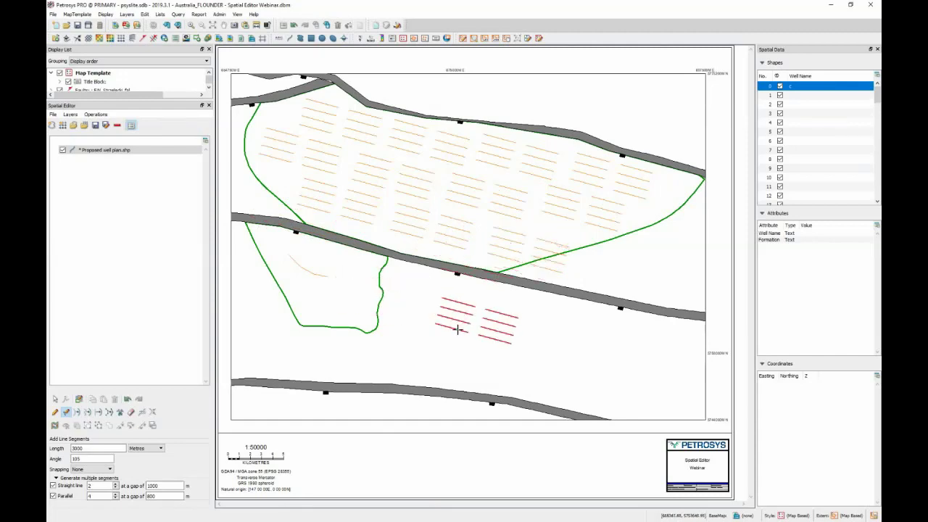
pyautogui.press('Escape')
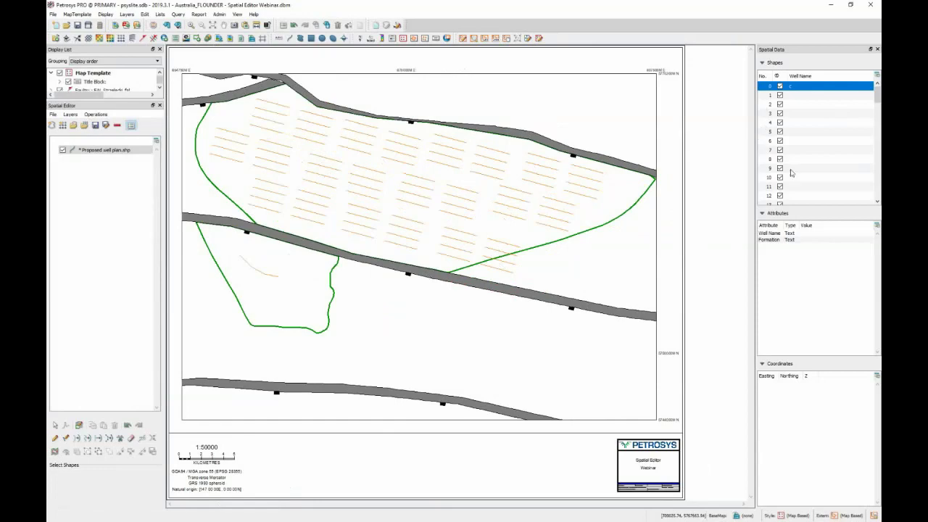
# - Add an attribute named prop depth with type Integer to the shape file's attribute definition
pyautogui.click(775, 240)
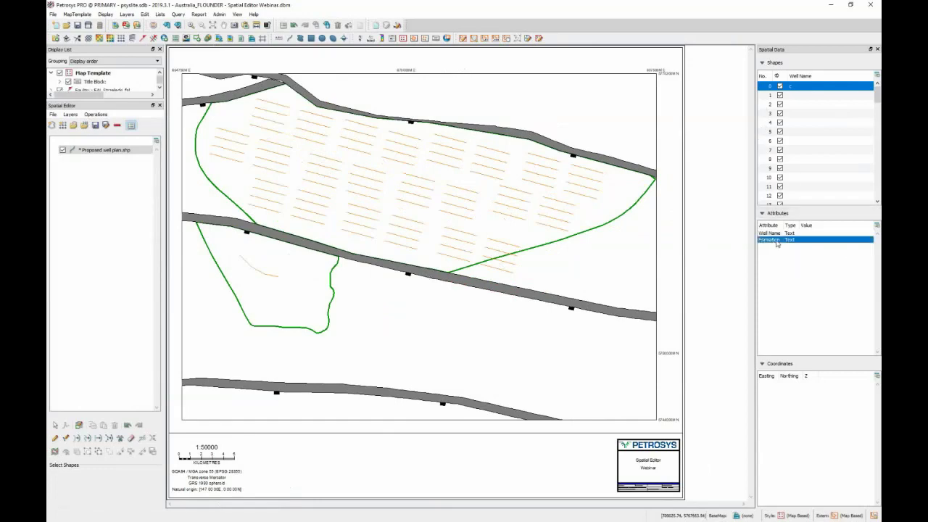
pyautogui.rightClick(794, 299)
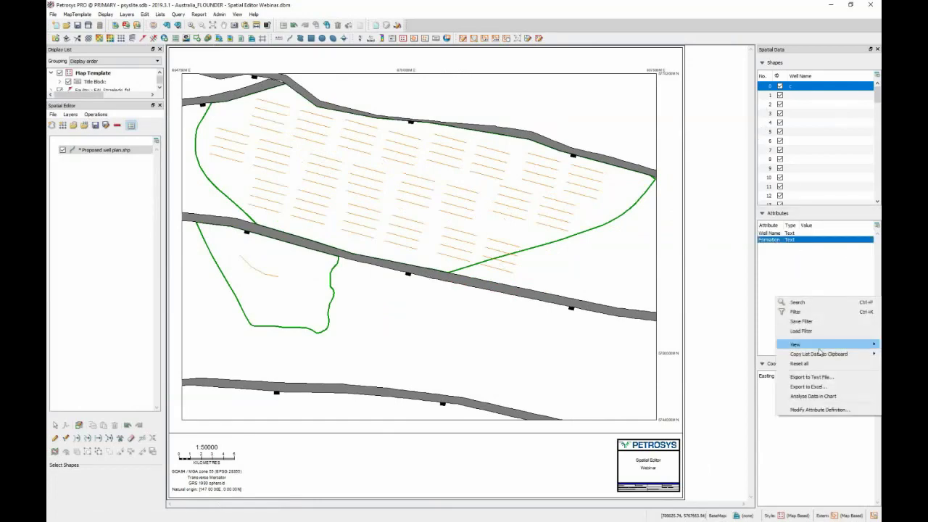
pyautogui.click(819, 410)
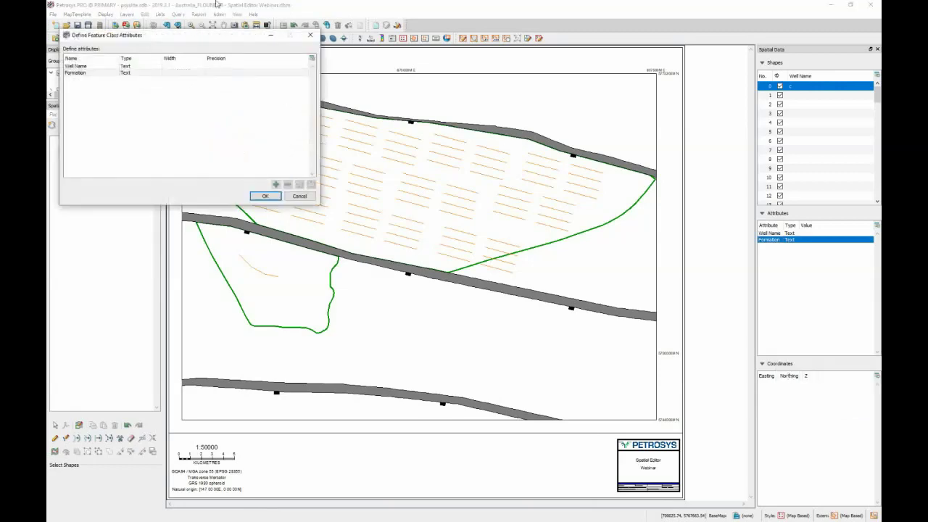
pyautogui.moveTo(208, 40); pyautogui.dragTo(322, 92)
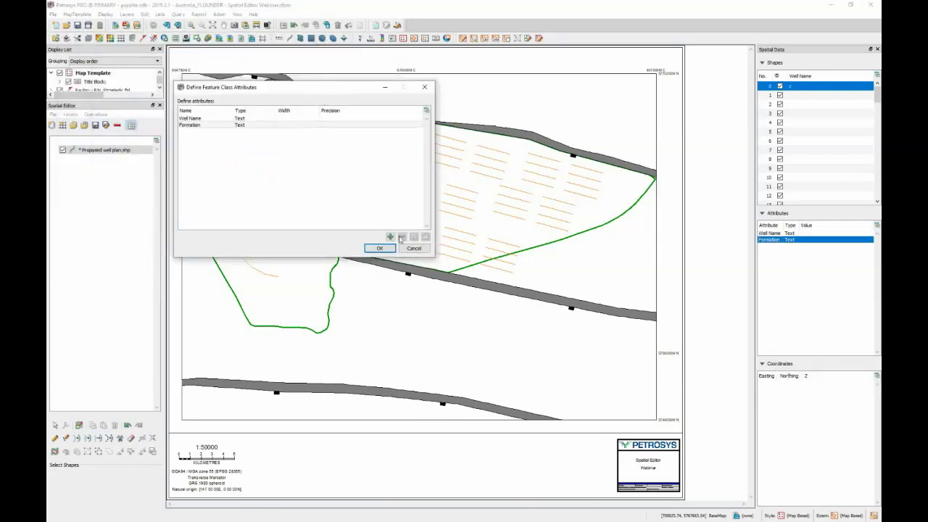
pyautogui.click(390, 237)
pyautogui.click(196, 132)
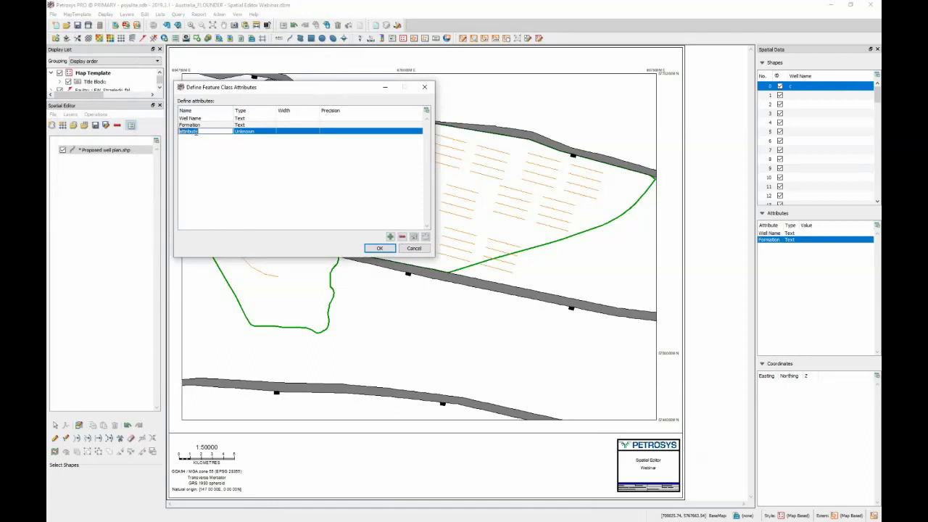
pyautogui.write('depth')
pyautogui.click(244, 133)
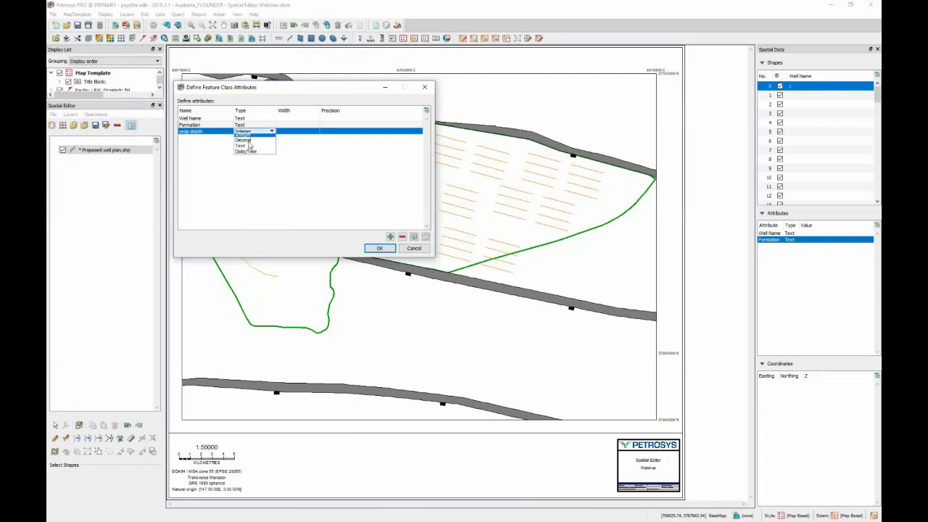
pyautogui.click(245, 137)
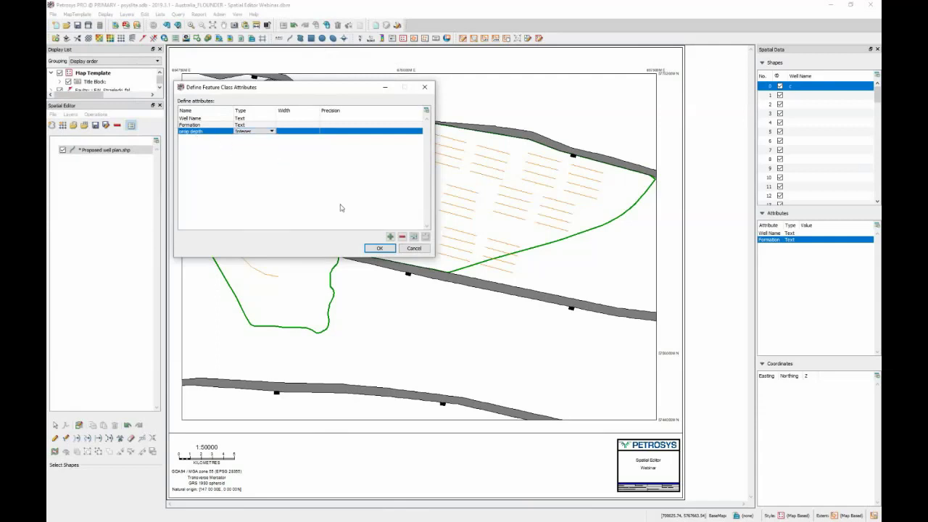
pyautogui.click(379, 249)
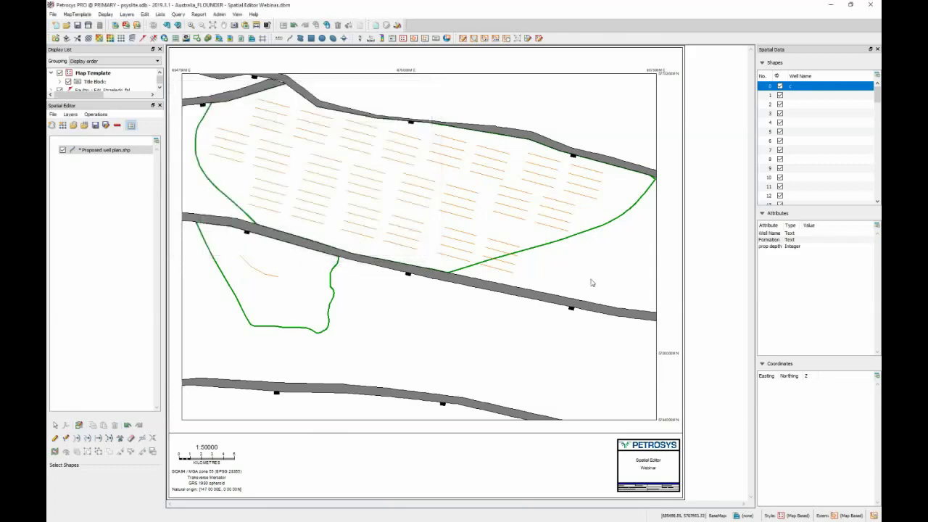
# - Enter a prop depth value for the uppermost segment of the southeasternmost block
pyautogui.click(507, 246)
pyautogui.click(814, 248)
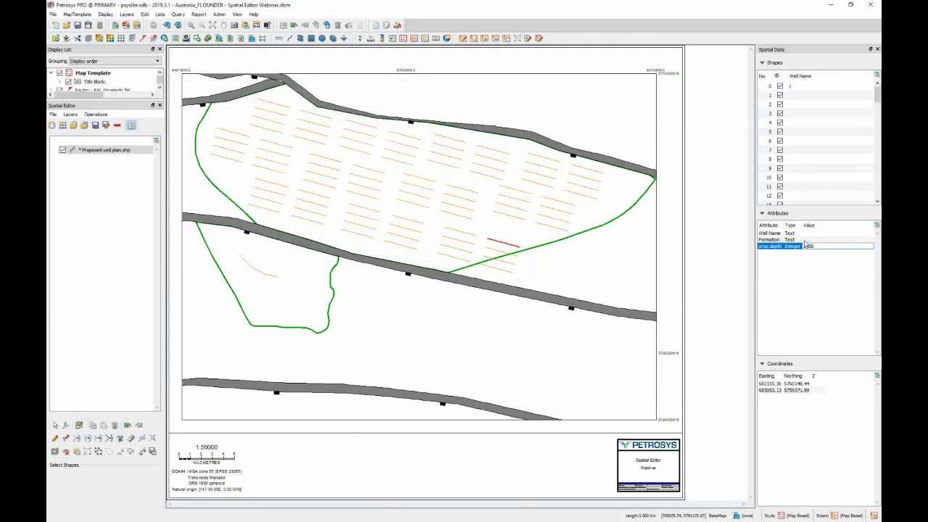
pyautogui.click(523, 235)
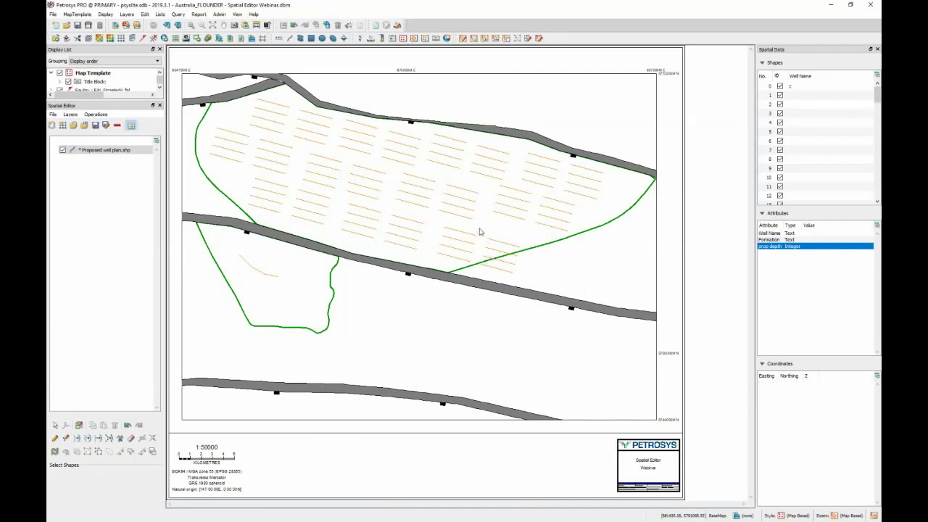
# - Select the southeasternmost block of segments crossing the northern outline and set up a Polygon Clip with the Clip Outside method
pyautogui.moveTo(484, 232); pyautogui.dragTo(530, 284)
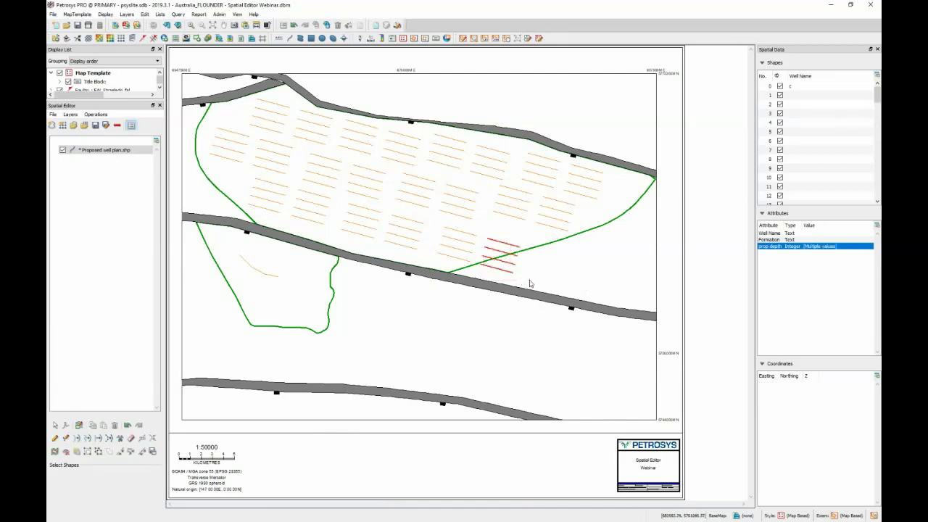
pyautogui.click(97, 114)
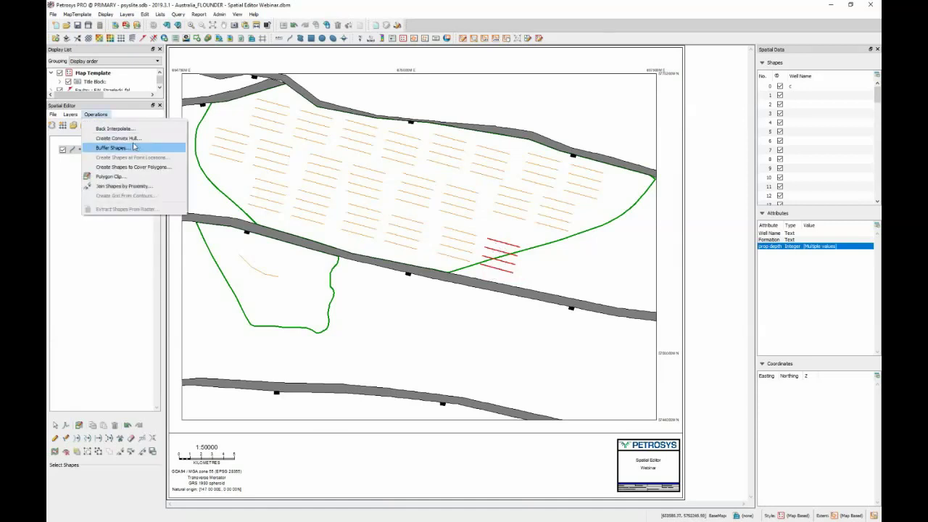
pyautogui.click(109, 176)
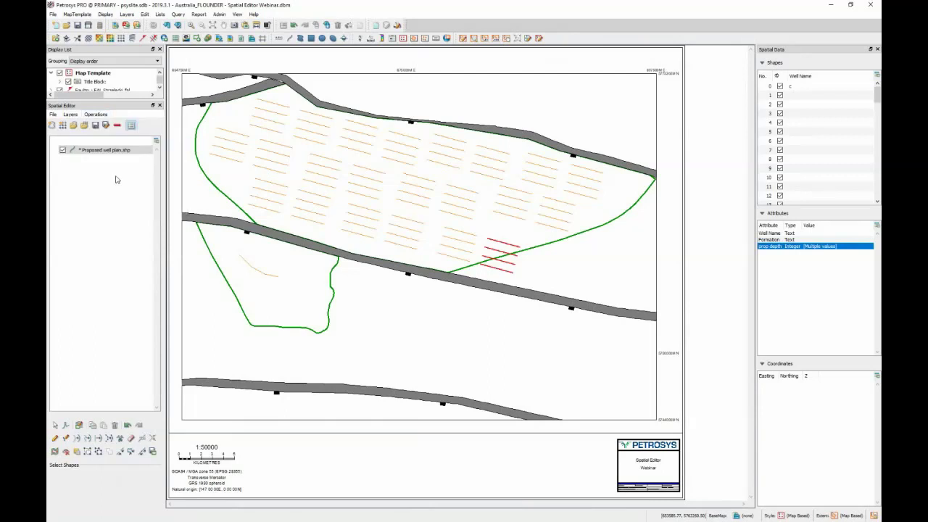
pyautogui.click(122, 239)
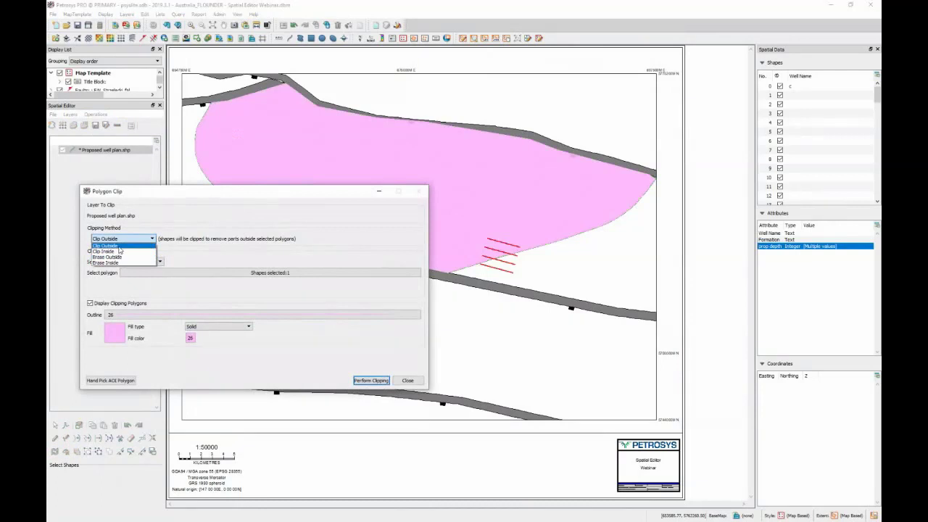
pyautogui.click(120, 247)
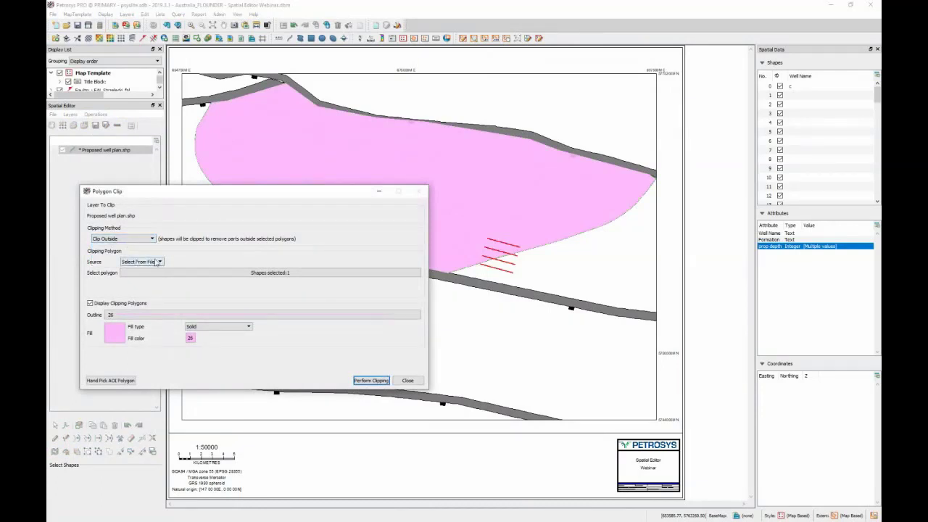
# - Clip the selected segments using the Northern Field polygon selected from the file webinar field outlines .ply
pyautogui.click(140, 266)
pyautogui.click(140, 270)
pyautogui.click(139, 263)
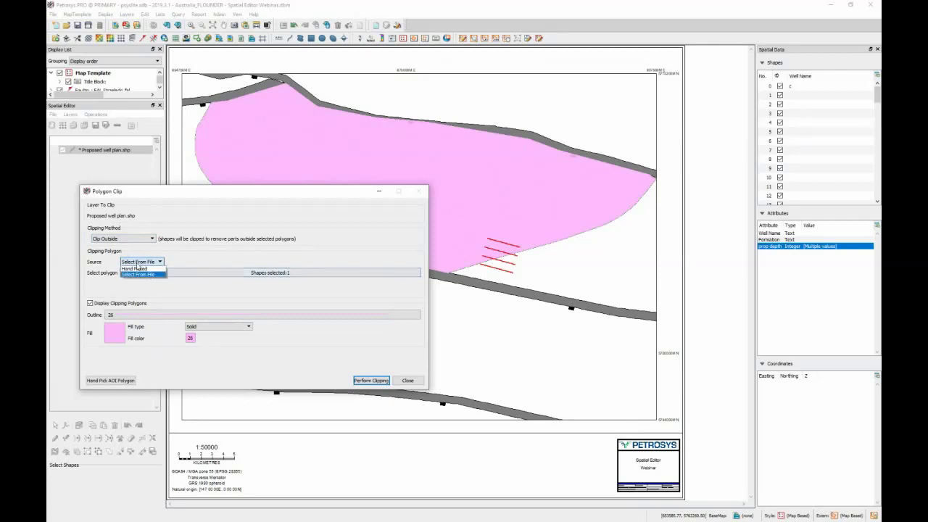
pyautogui.click(135, 274)
pyautogui.click(210, 275)
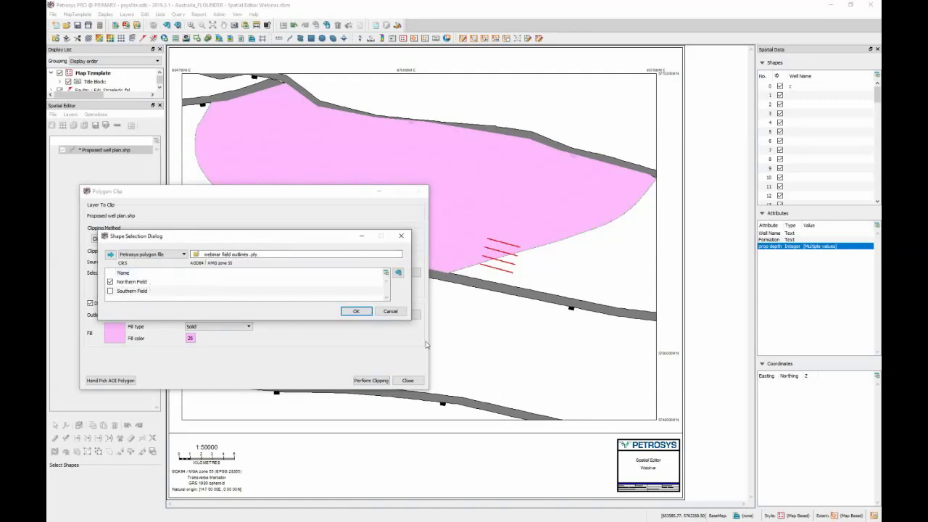
pyautogui.click(356, 311)
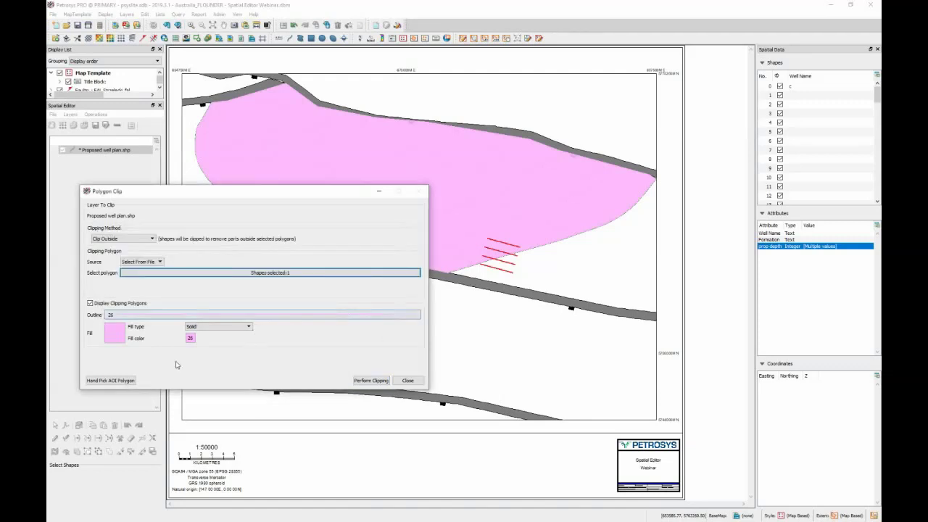
pyautogui.click(369, 384)
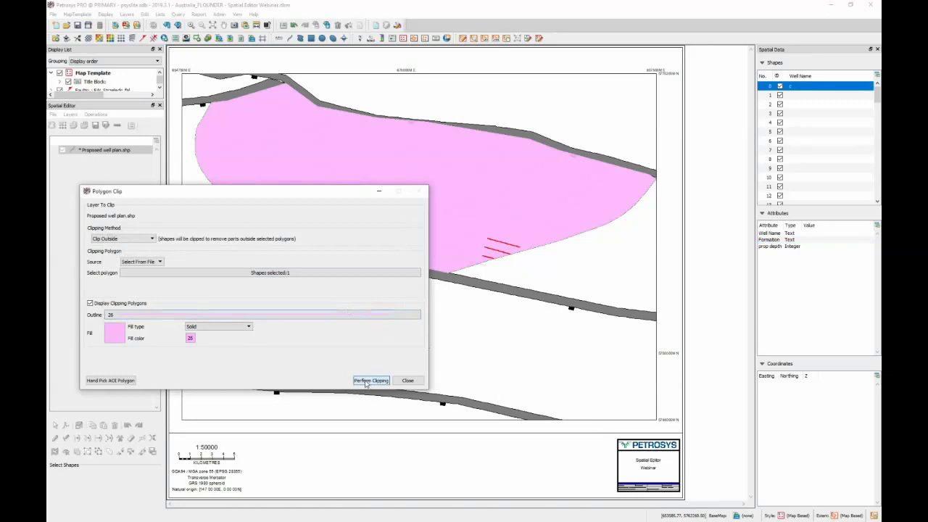
pyautogui.click(406, 381)
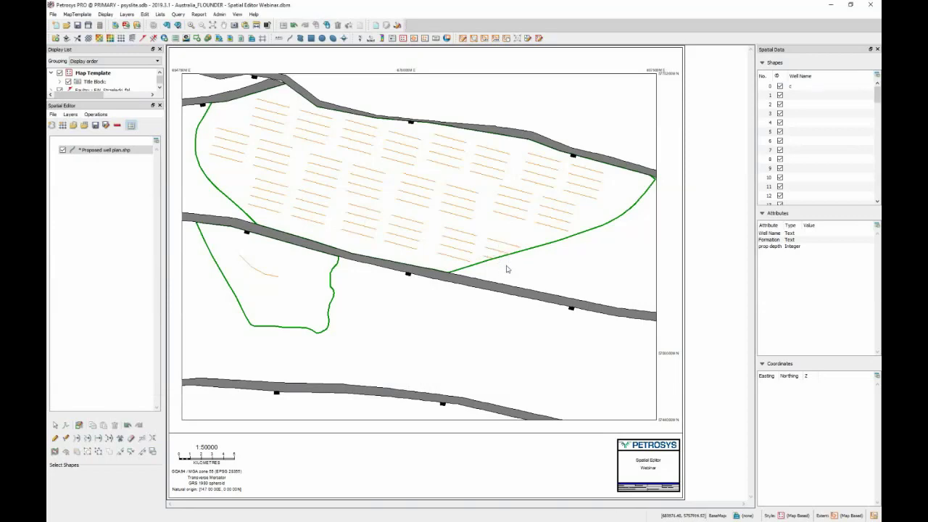
# - Erase the eastern ends of the three clipped segments where they meet the northern field outline
pyautogui.scroll(5, 506, 269)
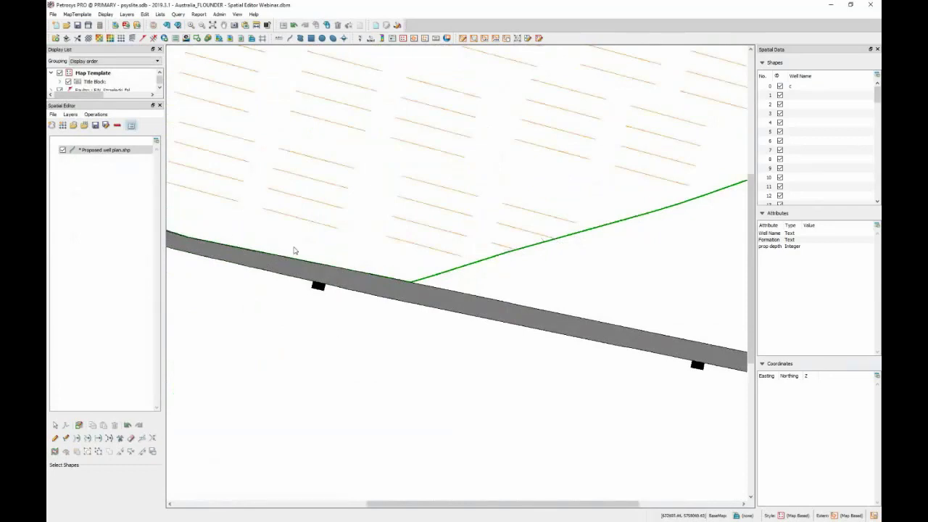
pyautogui.moveTo(497, 278); pyautogui.dragTo(577, 203)
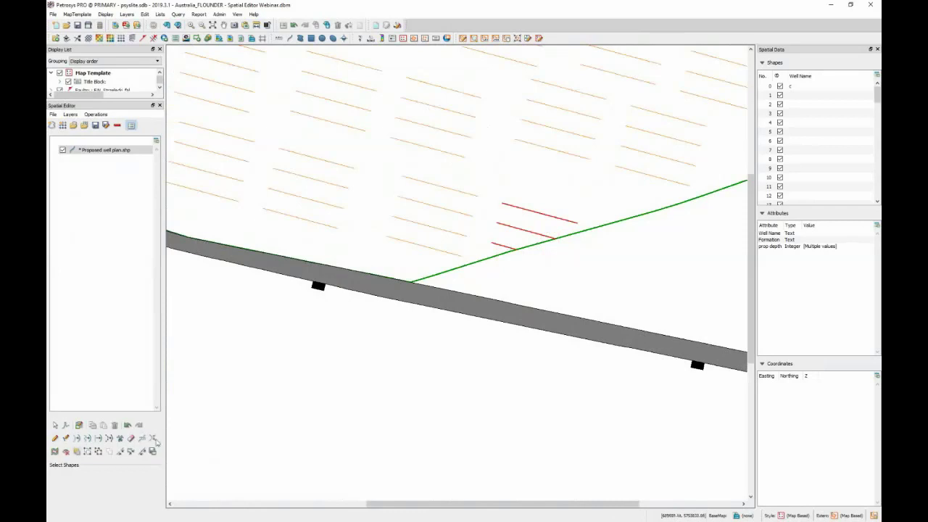
pyautogui.click(131, 438)
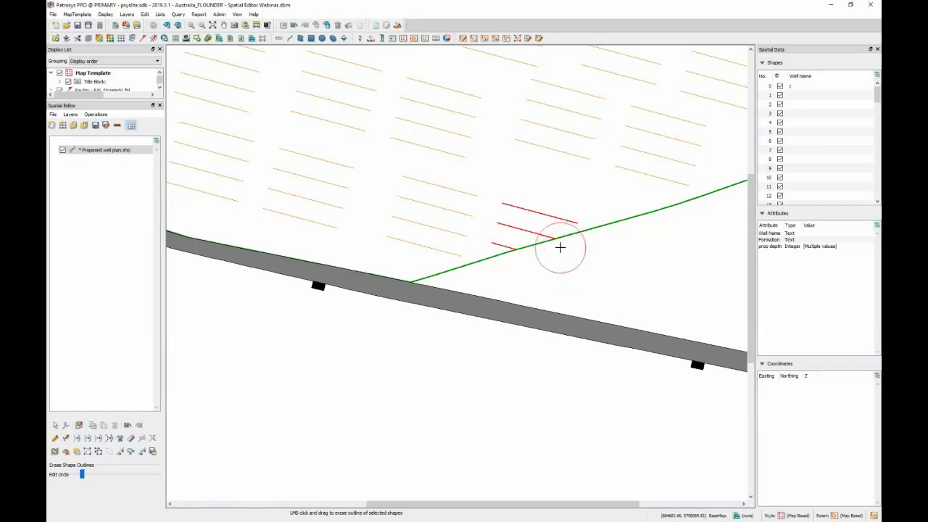
pyautogui.moveTo(588, 234)
pyautogui.mouseDown()
pyautogui.moveTo(518, 263)
pyautogui.moveTo(550, 296)
pyautogui.mouseUp()
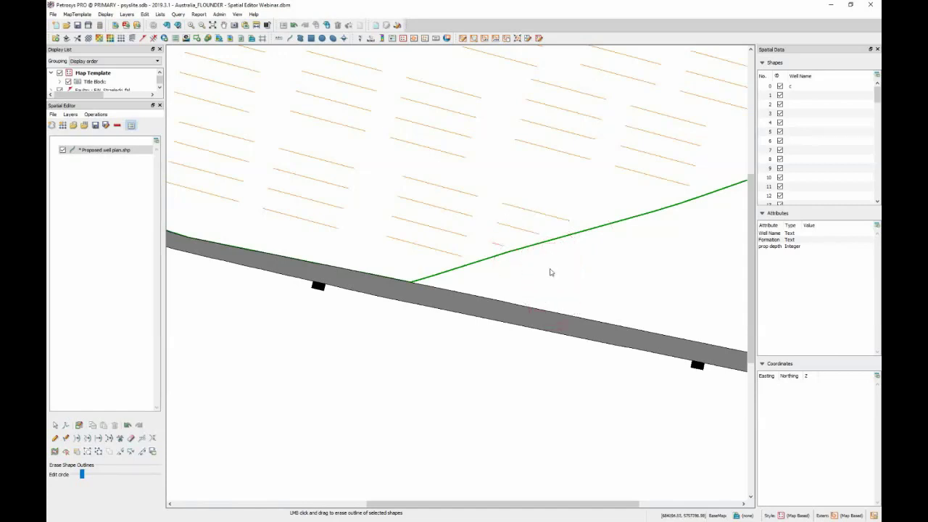
pyautogui.press('Escape')
pyautogui.scroll(-5, 427, 266)
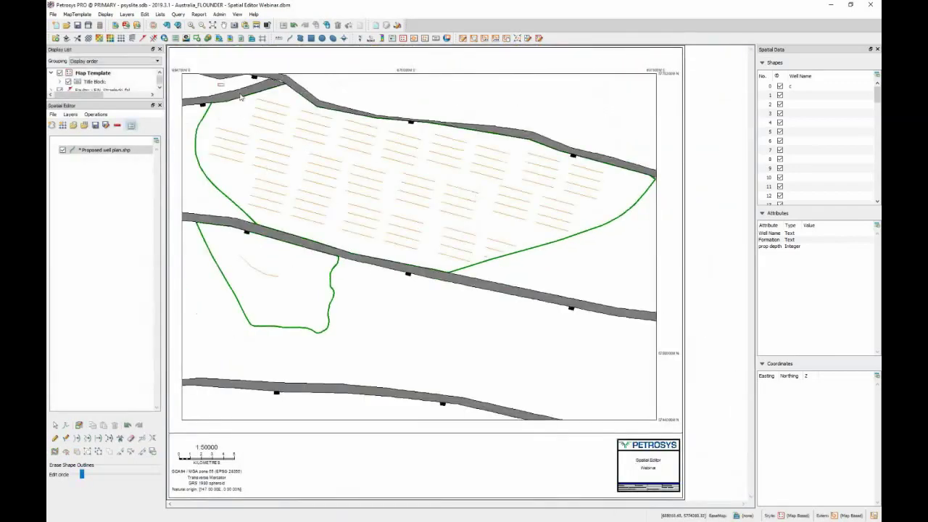
pyautogui.moveTo(219, 84)
pyautogui.mouseDown()
pyautogui.moveTo(439, 207)
pyautogui.moveTo(622, 289)
pyautogui.mouseUp()
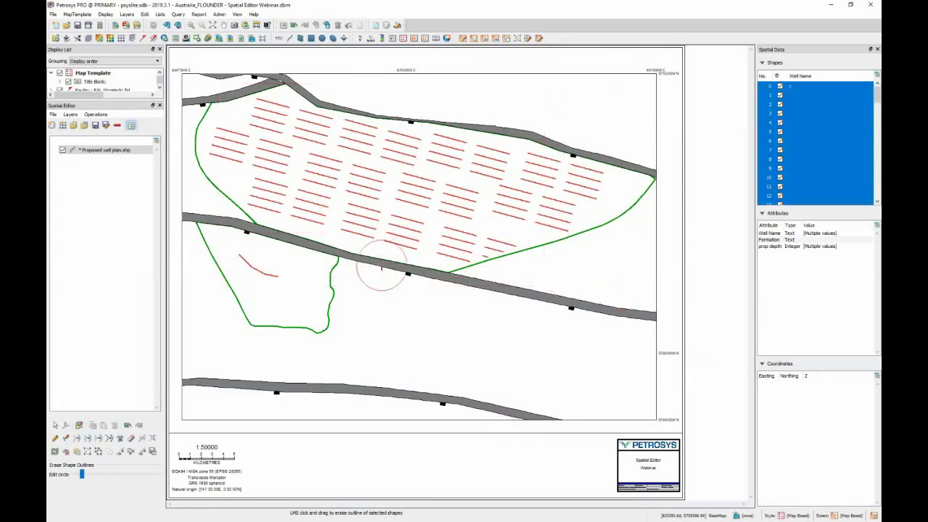
pyautogui.press('Escape')
pyautogui.press('Escape')
# - Select all well path segments and generate round buffers with a distance of 400 in a new temporary layer
pyautogui.click(55, 425)
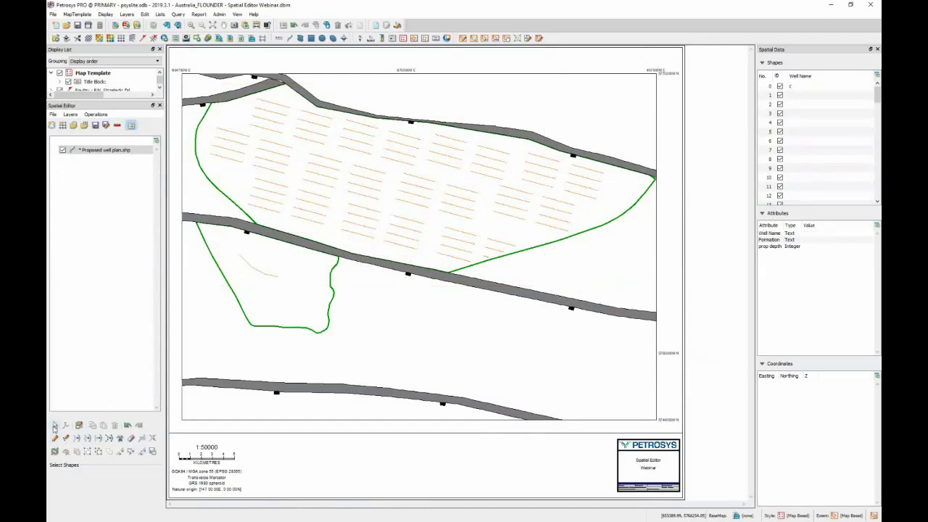
pyautogui.moveTo(222, 87)
pyautogui.mouseDown()
pyautogui.moveTo(416, 170)
pyautogui.moveTo(590, 289)
pyautogui.mouseUp()
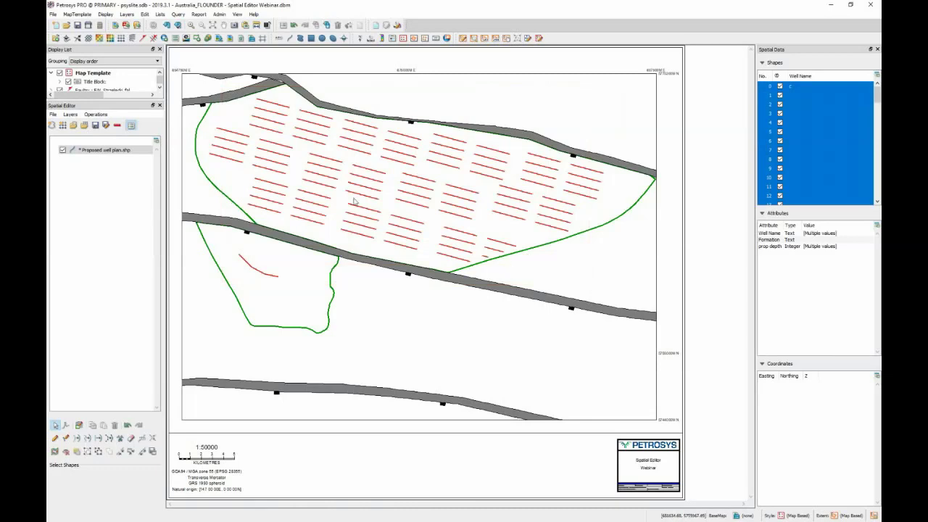
pyautogui.click(96, 114)
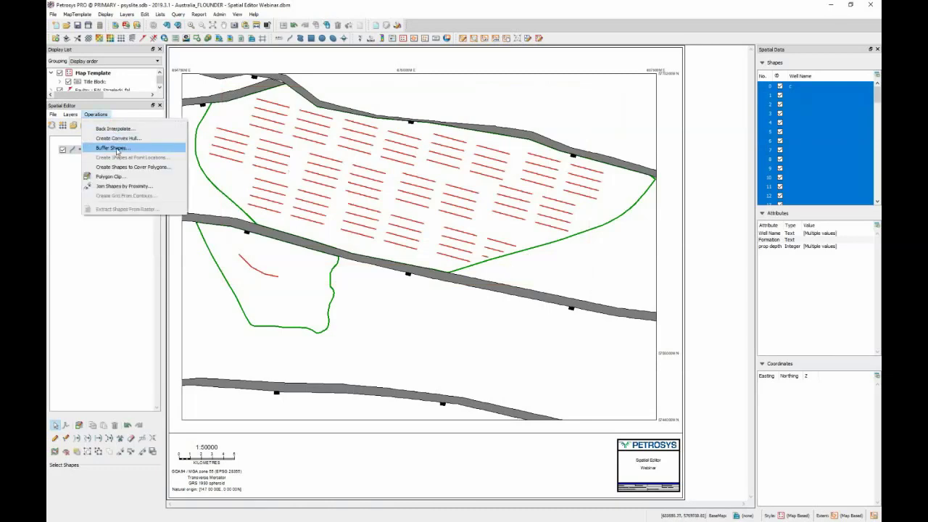
pyautogui.click(117, 149)
pyautogui.doubleClick(330, 191)
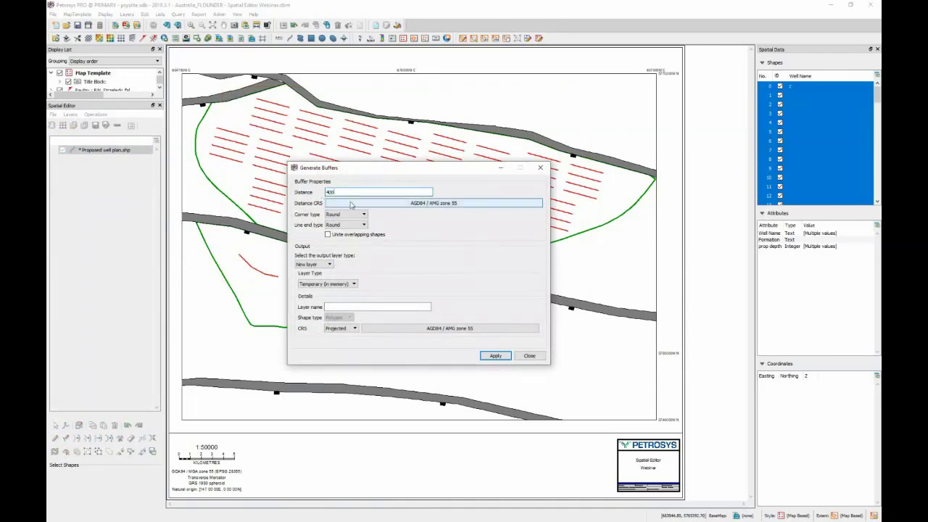
pyautogui.click(340, 191)
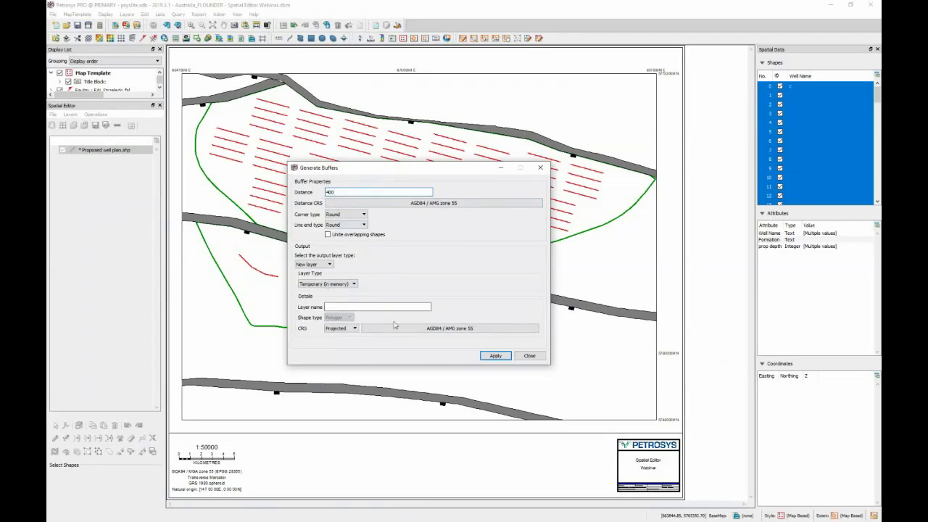
pyautogui.click(495, 356)
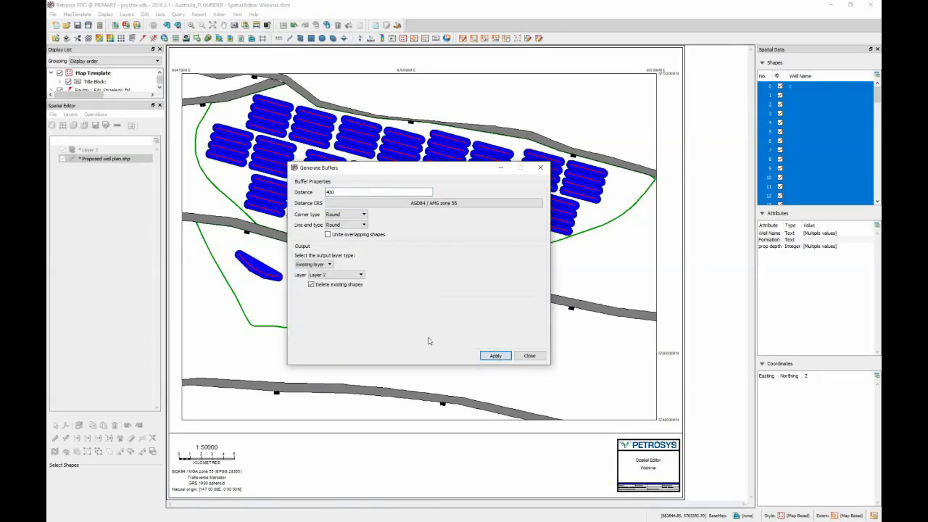
pyautogui.click(529, 356)
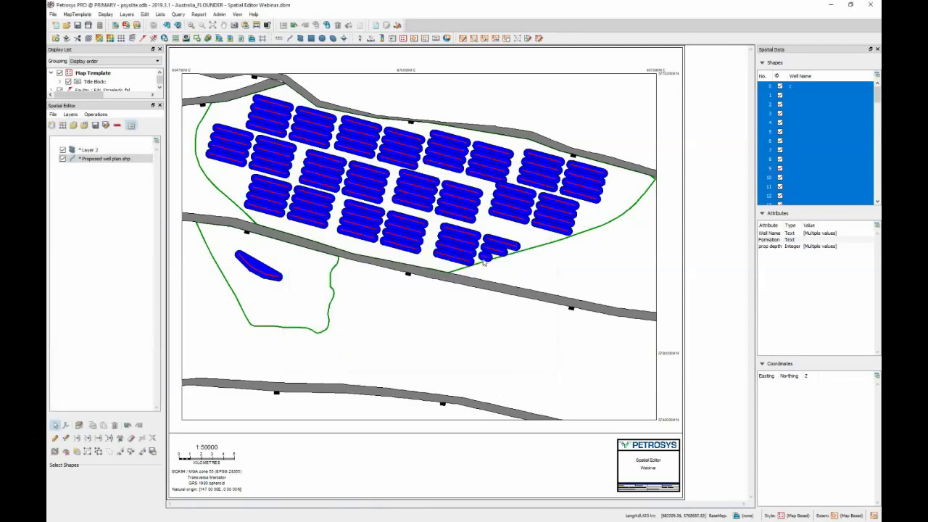
# - Make Layer 2 active and inspect the lowest buffer polygon in the westernmost block
pyautogui.click(93, 151)
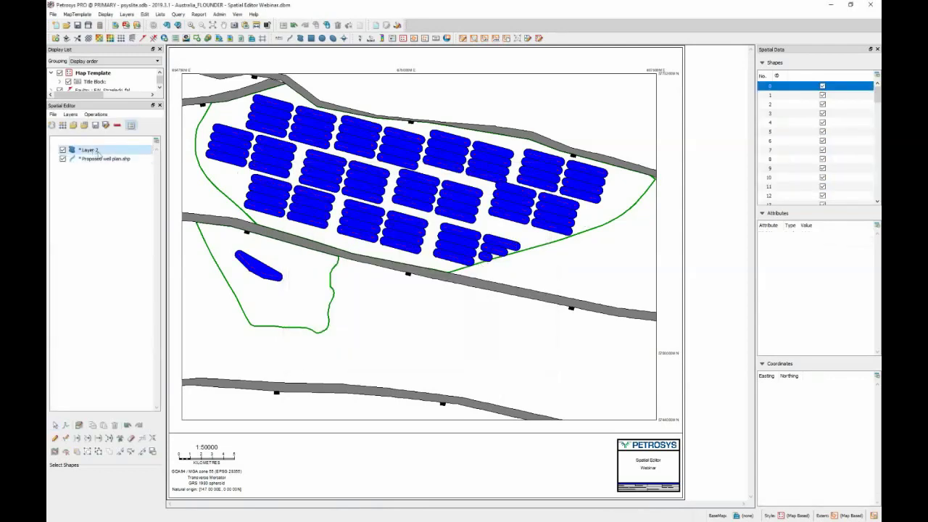
pyautogui.rightClick(97, 154)
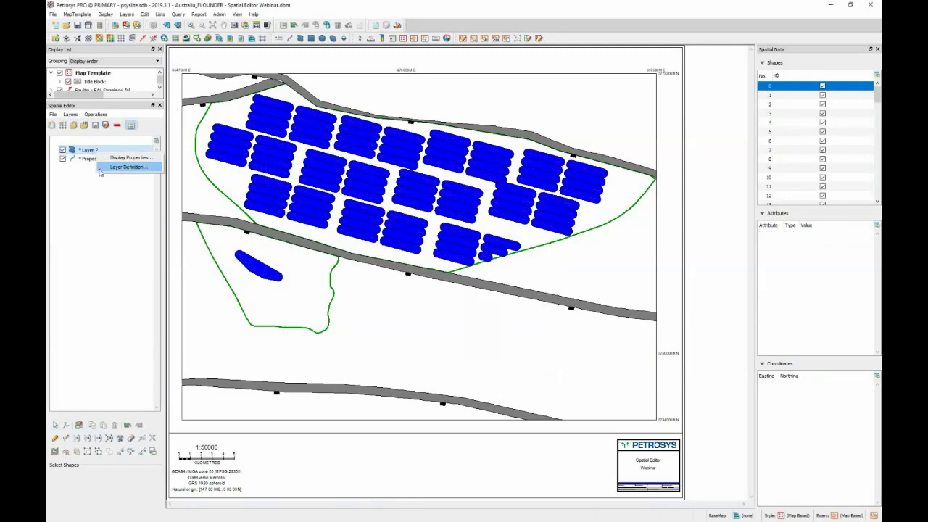
pyautogui.click(94, 184)
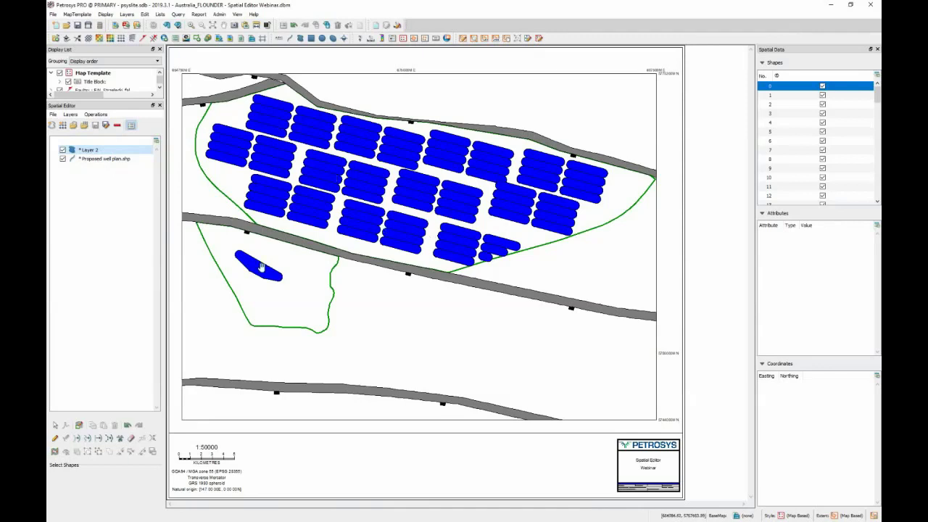
pyautogui.click(270, 142)
pyautogui.click(231, 159)
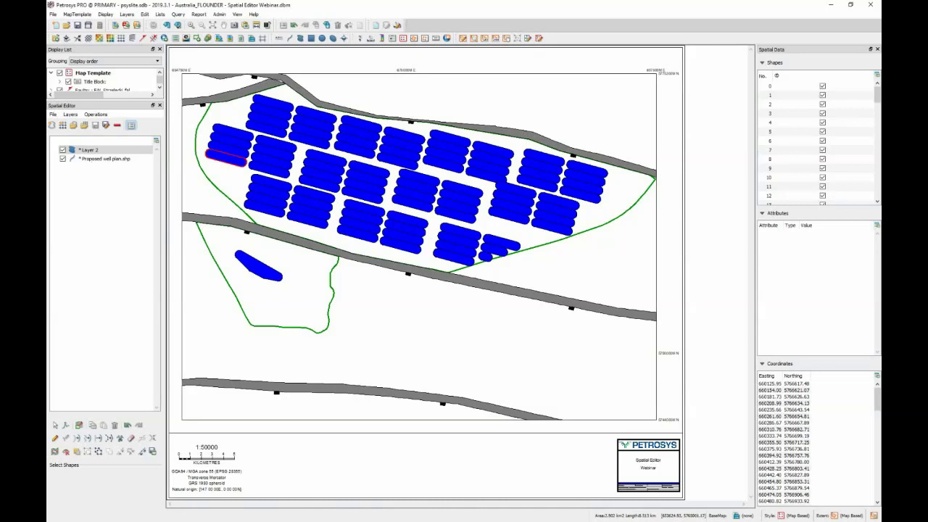
# - With Layer 2 hidden, save the Proposed well plan.shp layer and close the Spatial Editor
pyautogui.click(63, 150)
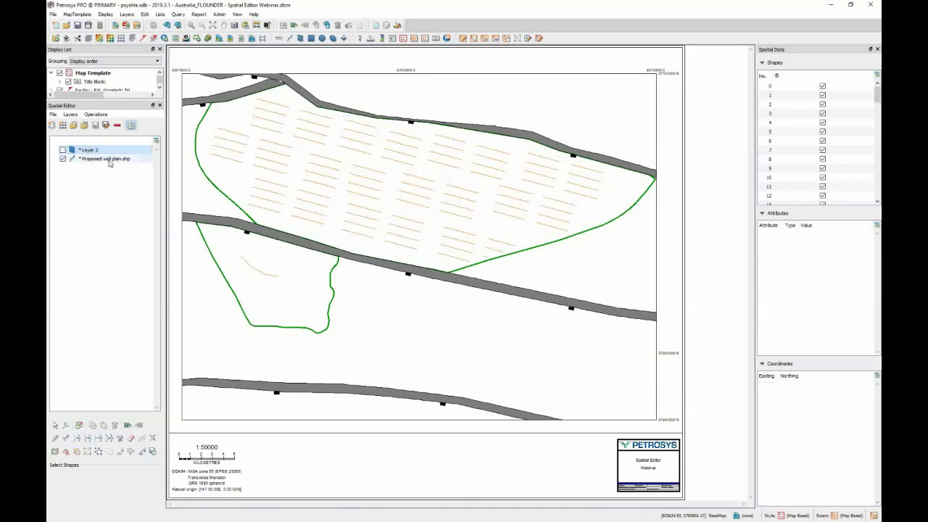
pyautogui.click(110, 160)
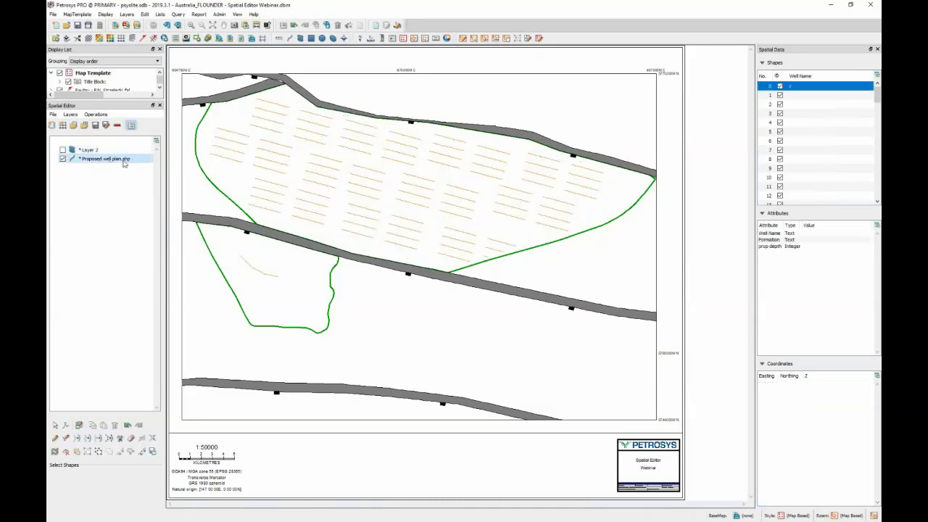
pyautogui.click(95, 124)
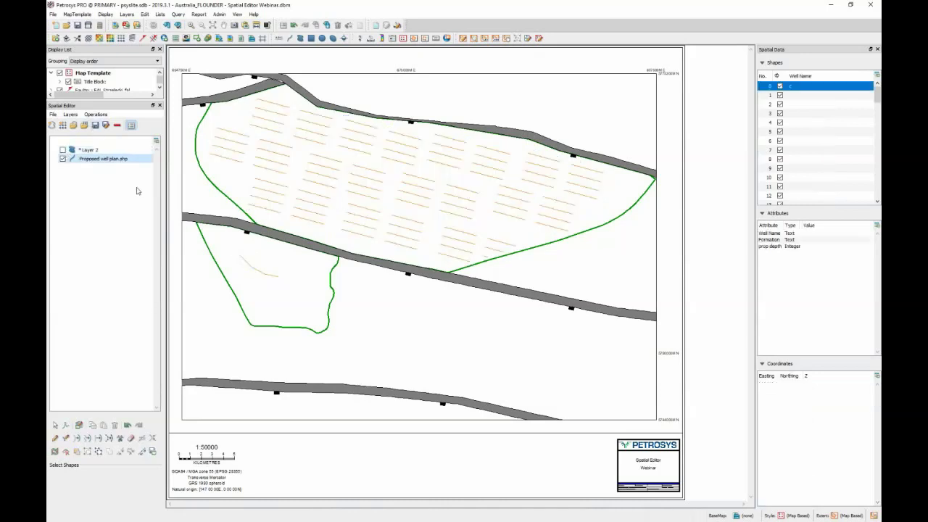
pyautogui.click(160, 106)
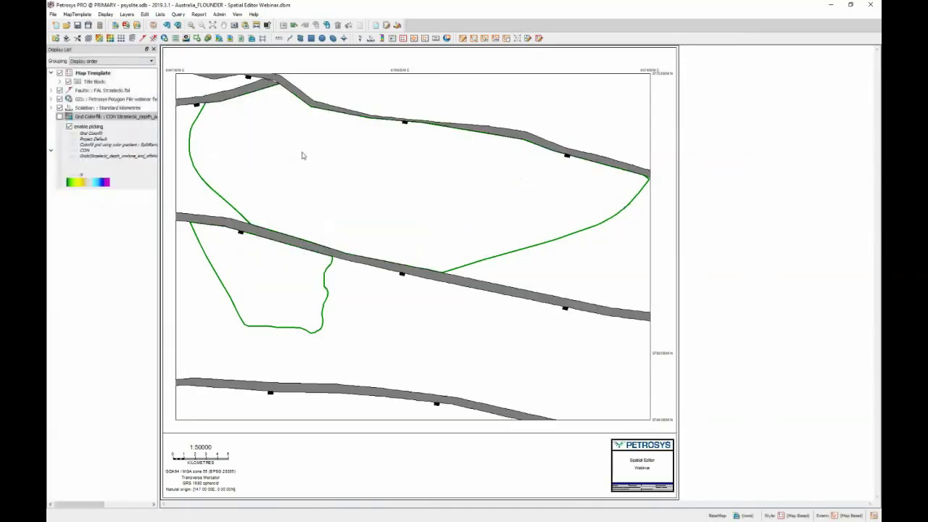
# - Start a new GIS display layer with Shape File as the data source and load Proposed well plan.shp from the Australia_FLOUNDER folder
pyautogui.click(164, 39)
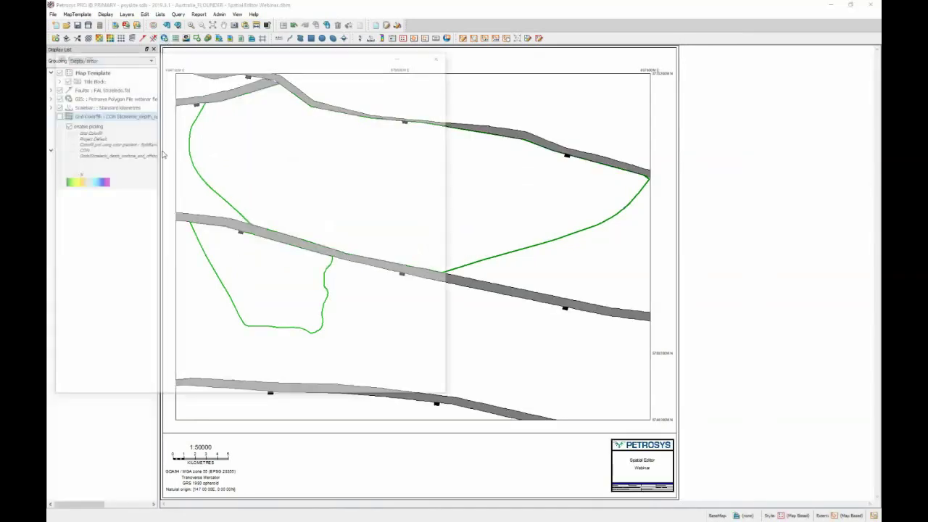
pyautogui.click(129, 96)
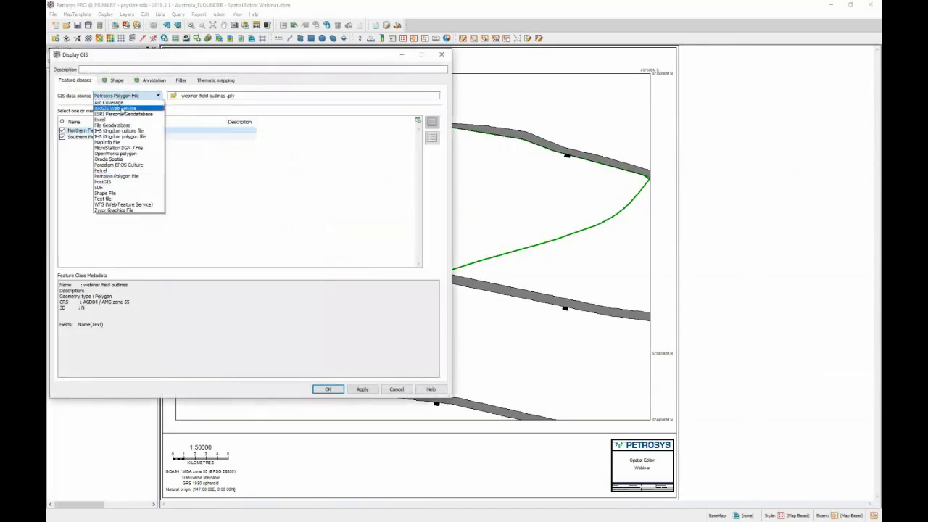
pyautogui.click(105, 193)
pyautogui.click(174, 96)
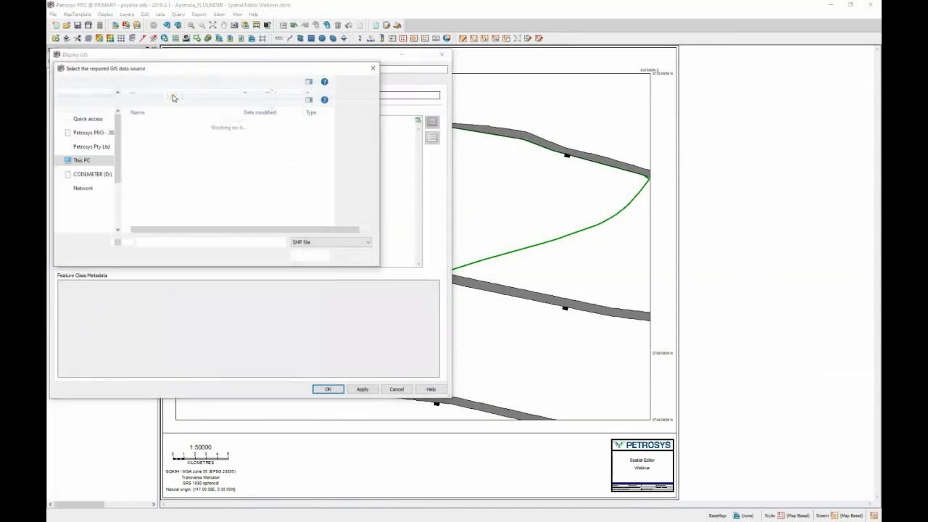
pyautogui.click(166, 125)
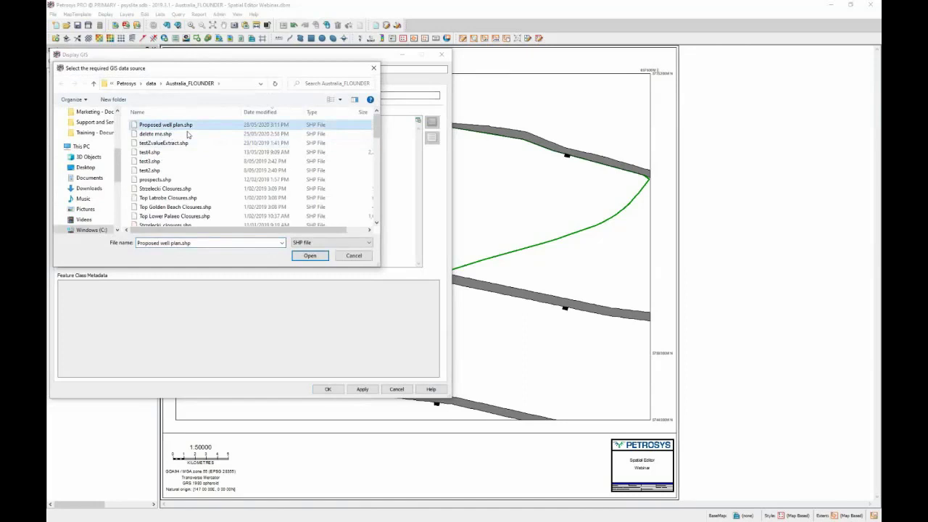
pyautogui.click(310, 255)
# - Give the well plan shapes a blue line style, display them on the map, and turn on the Strzelecki depth grid color fill
pyautogui.click(117, 79)
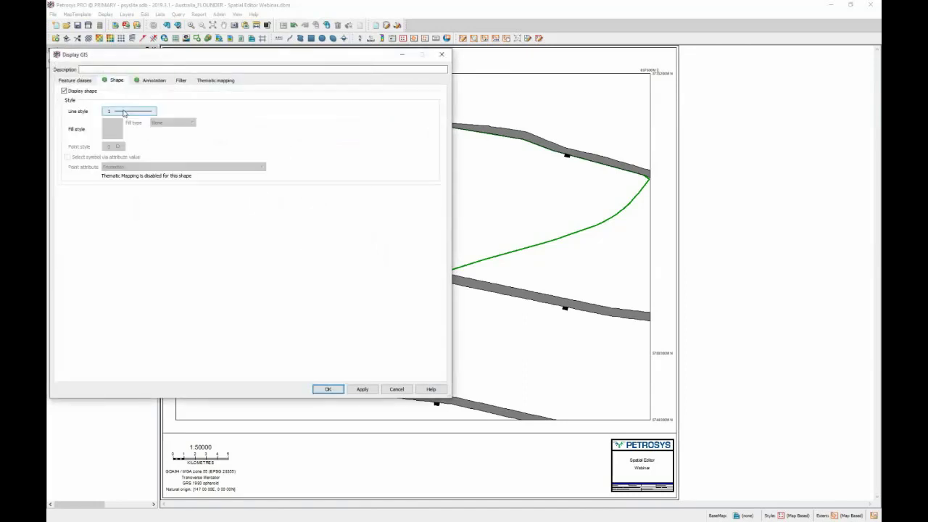
pyautogui.click(129, 111)
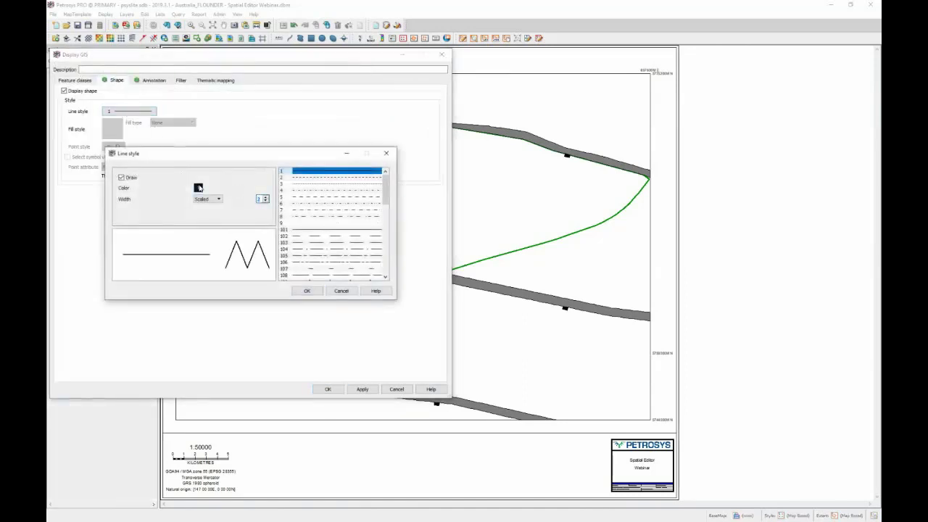
pyautogui.click(197, 187)
pyautogui.click(230, 177)
pyautogui.click(198, 306)
pyautogui.click(307, 290)
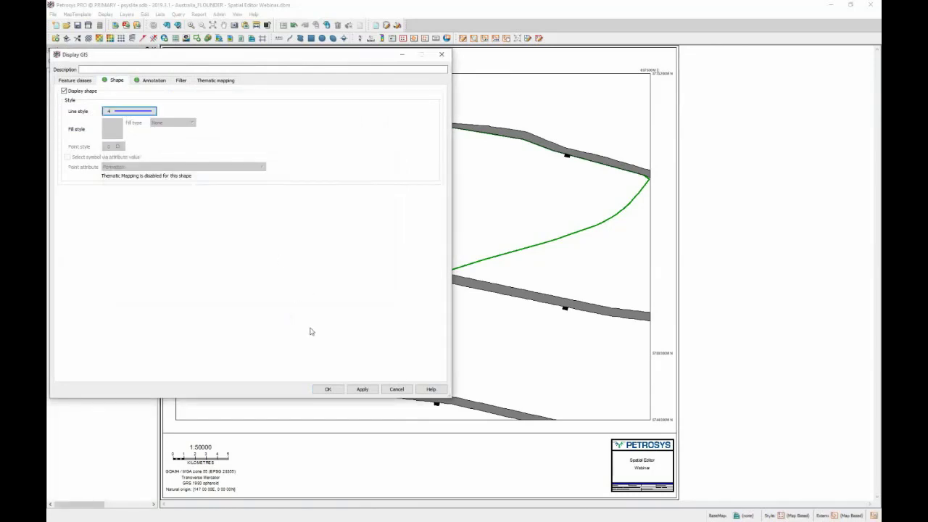
pyautogui.click(327, 390)
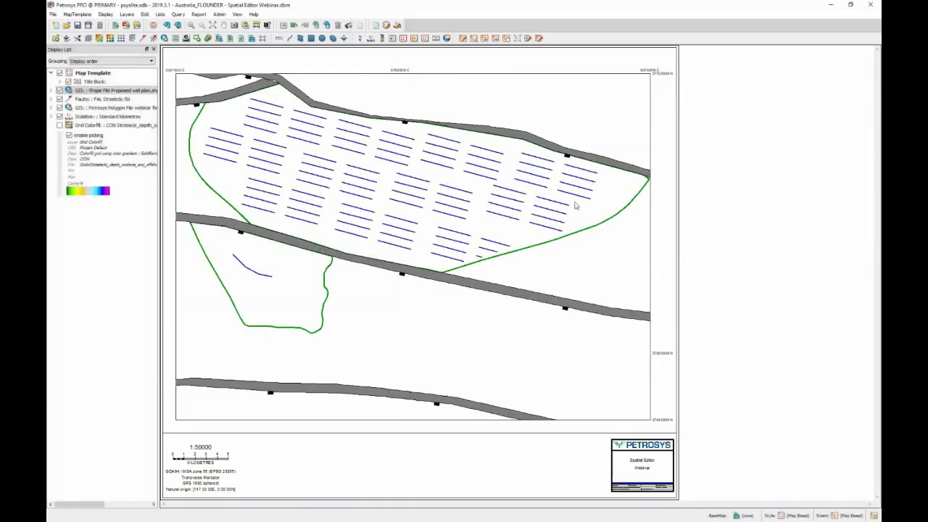
pyautogui.click(59, 125)
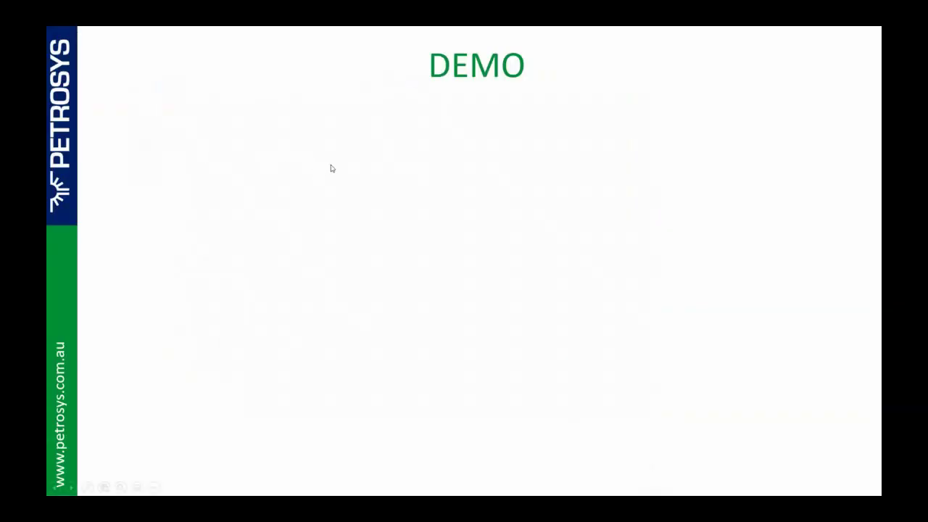
pyautogui.press('Right')
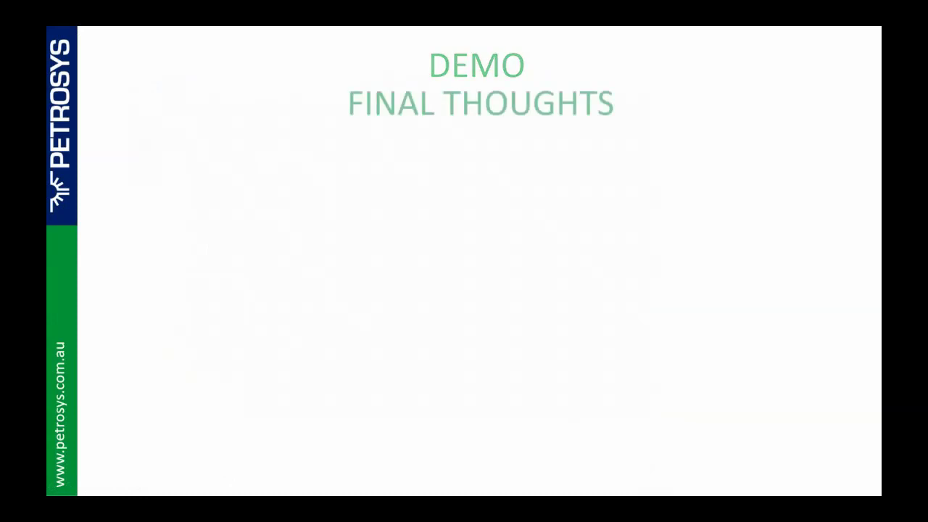